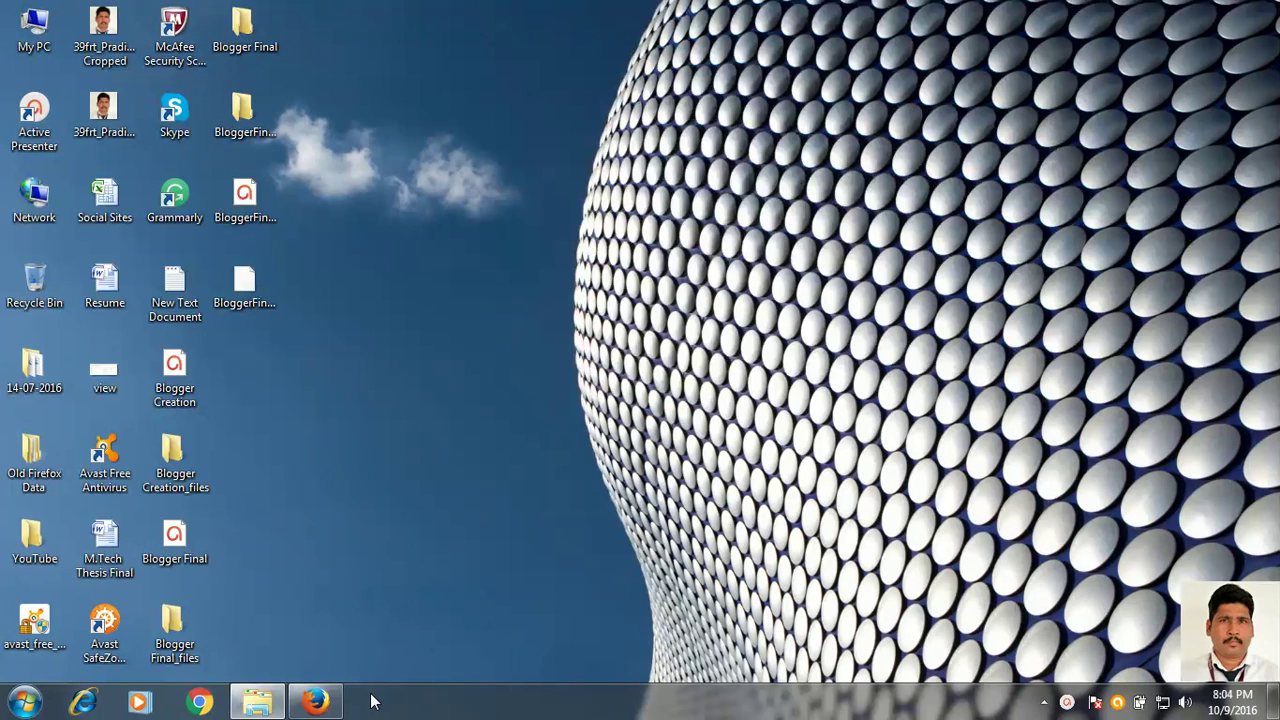
pyautogui.click(313, 700)
pyautogui.click(227, 14)
pyautogui.write('w')
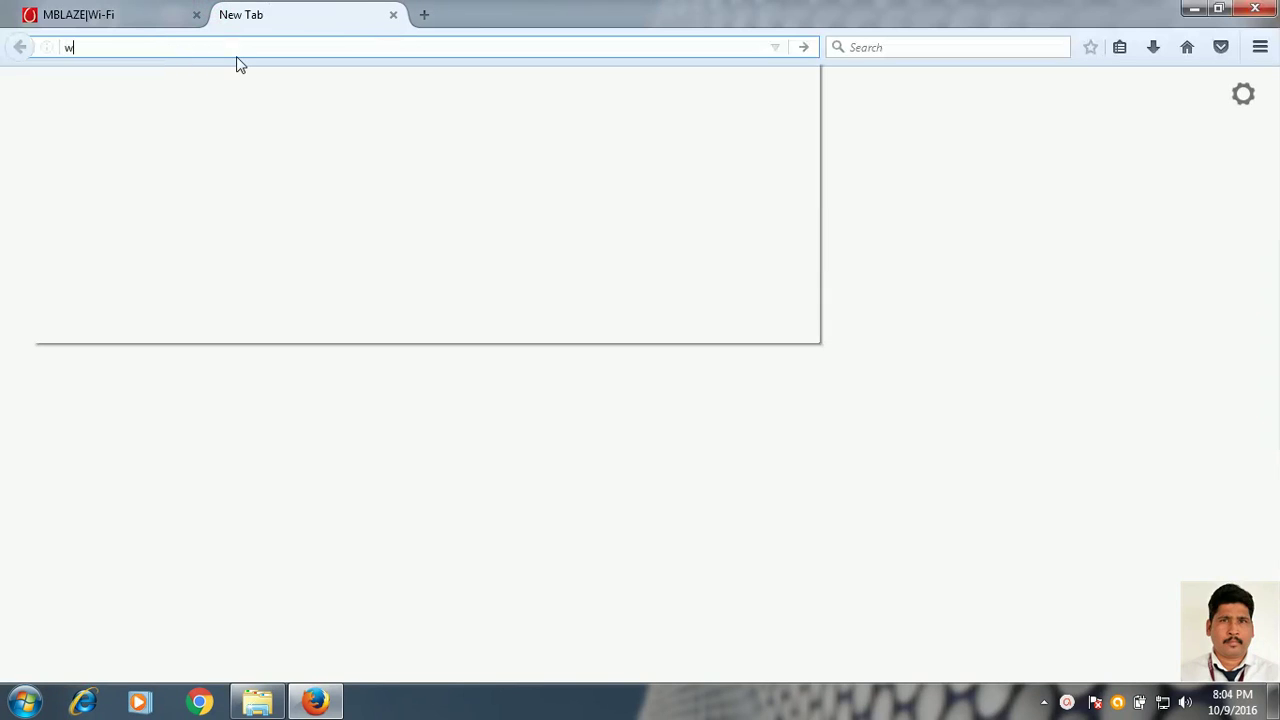
pyautogui.write('ww')
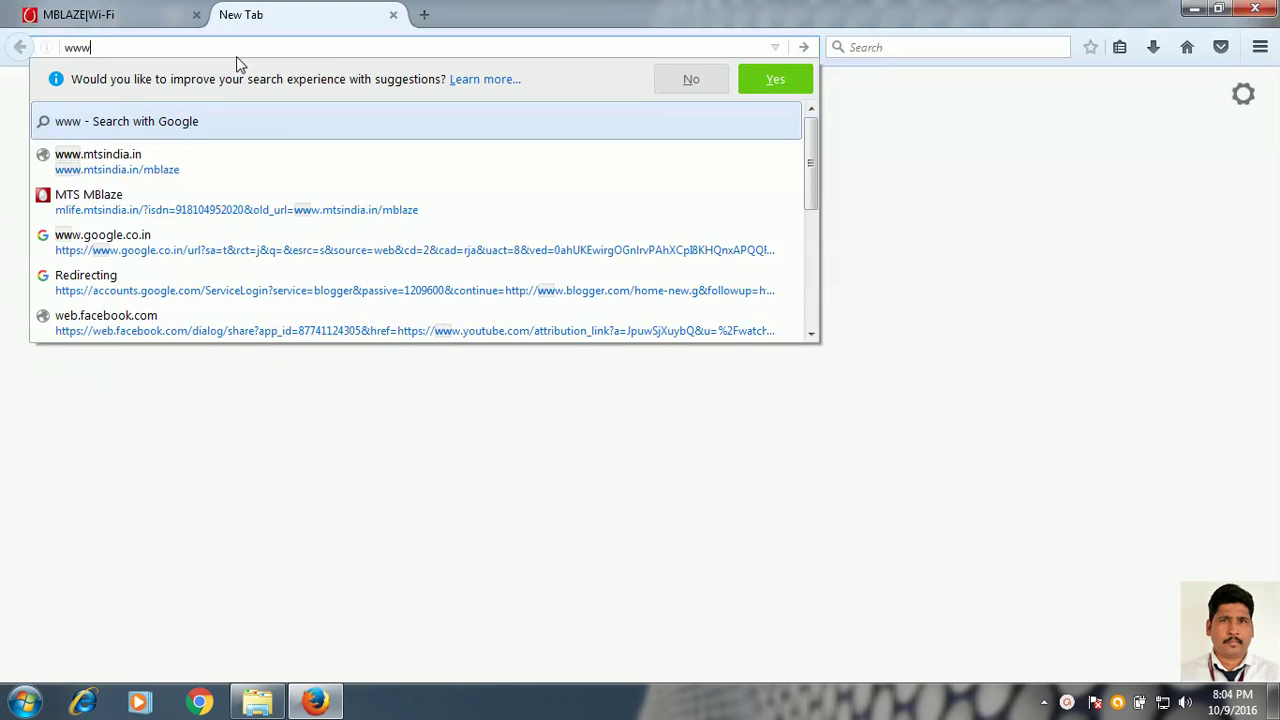
pyautogui.write('.blogger.com/')
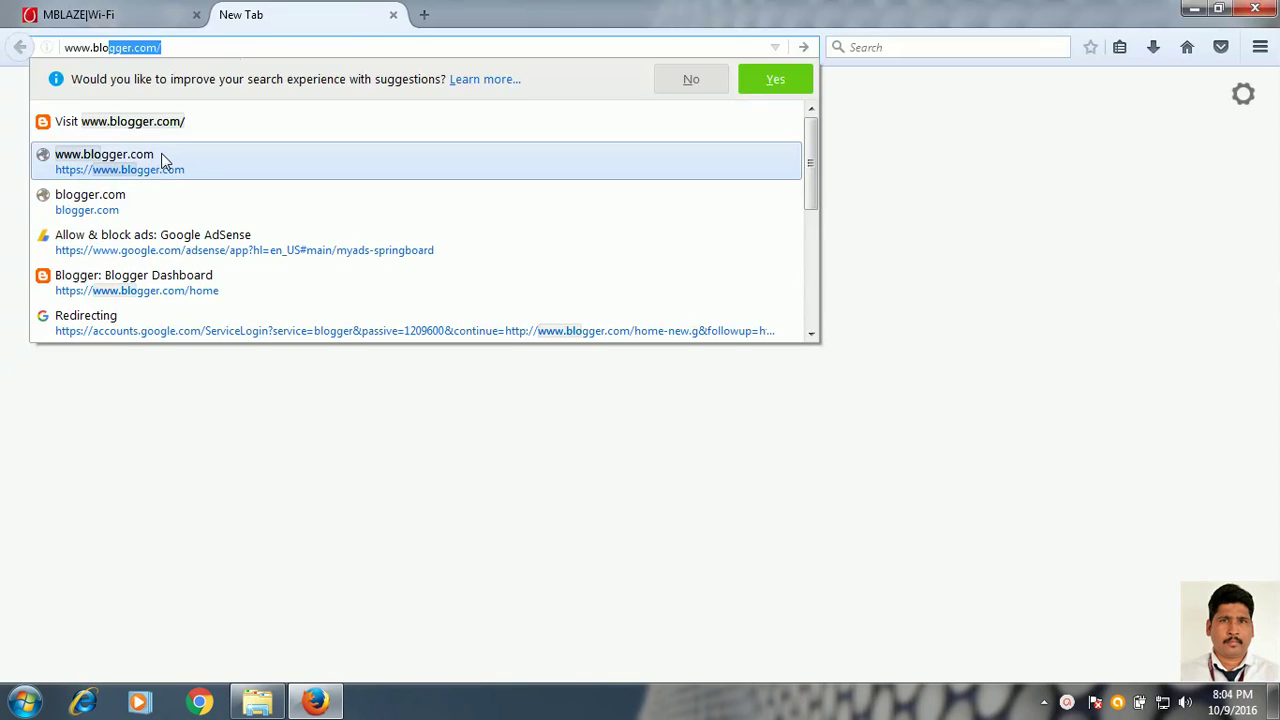
pyautogui.click(163, 160)
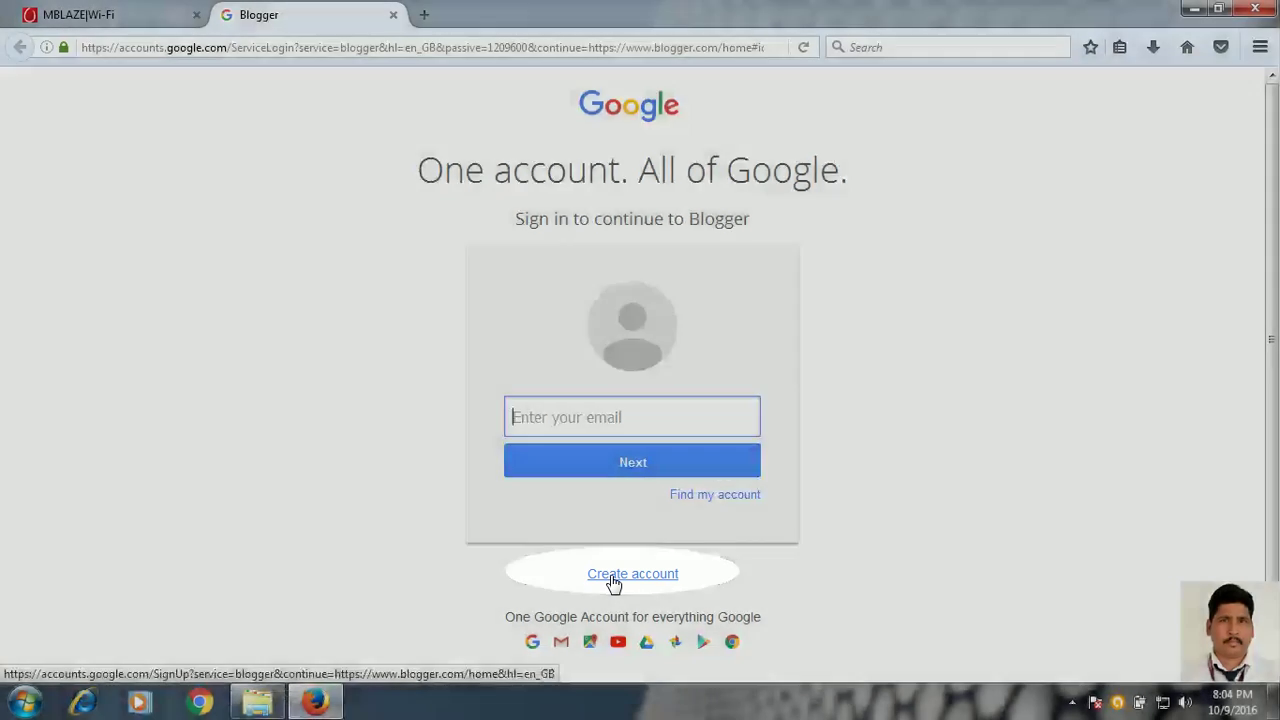
# Start a new Google account and fill in the first and last name from autofill suggestions.
pyautogui.click(613, 580)
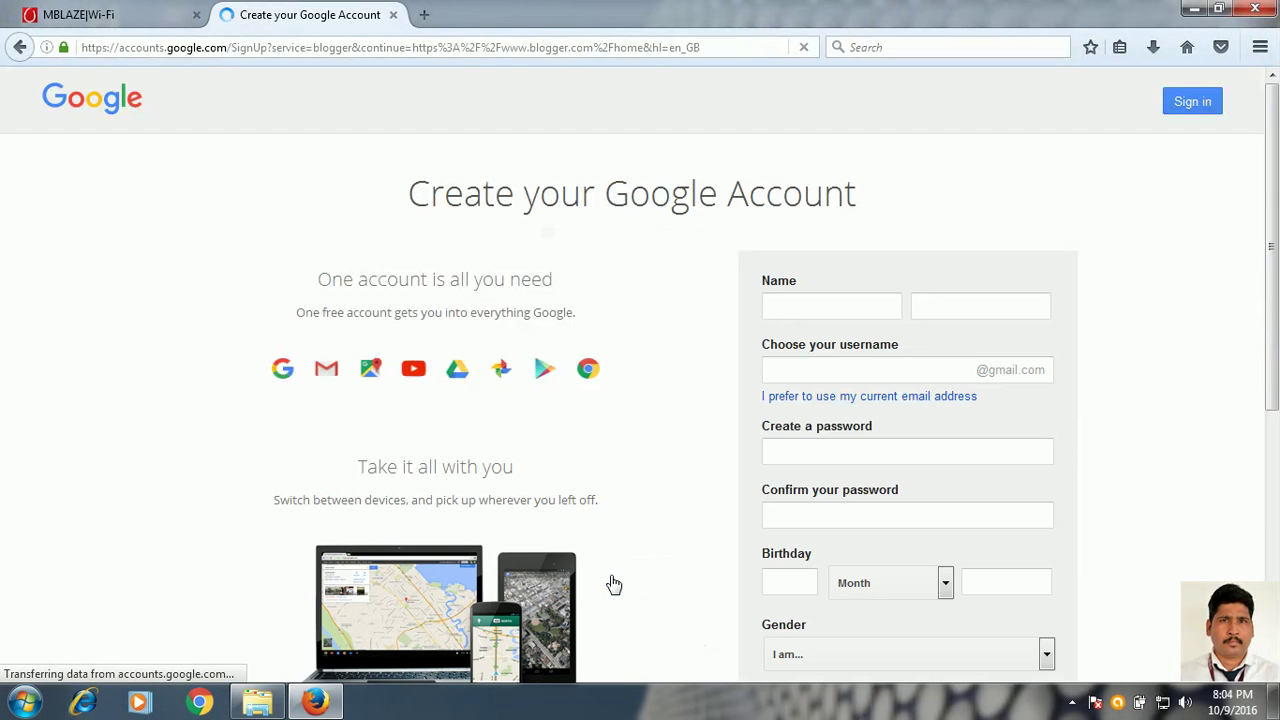
pyautogui.click(800, 303)
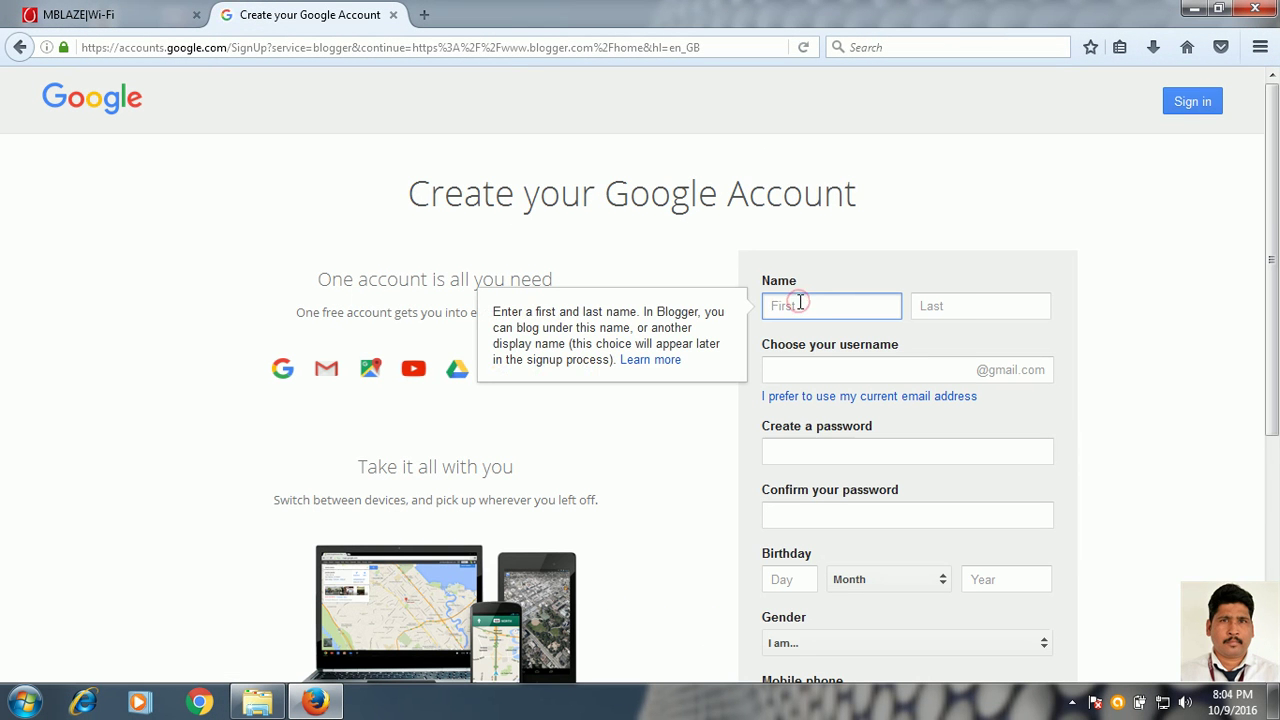
pyautogui.click(800, 330)
pyautogui.click(916, 313)
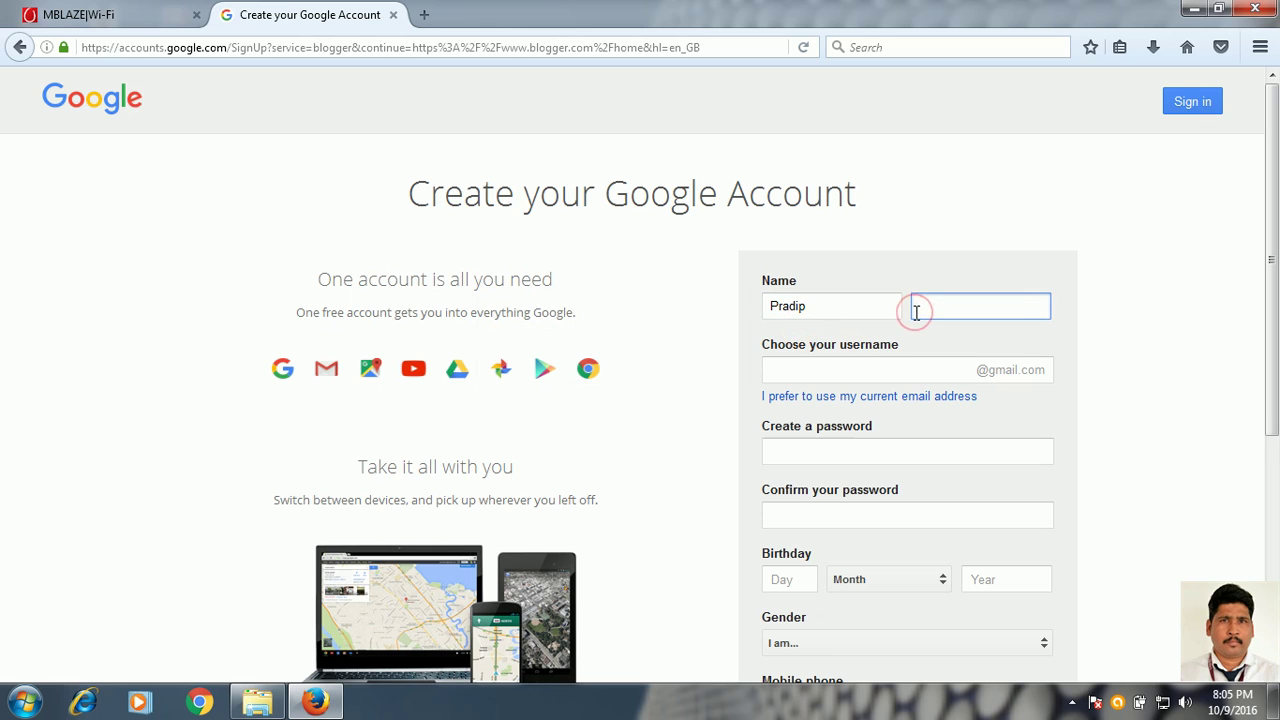
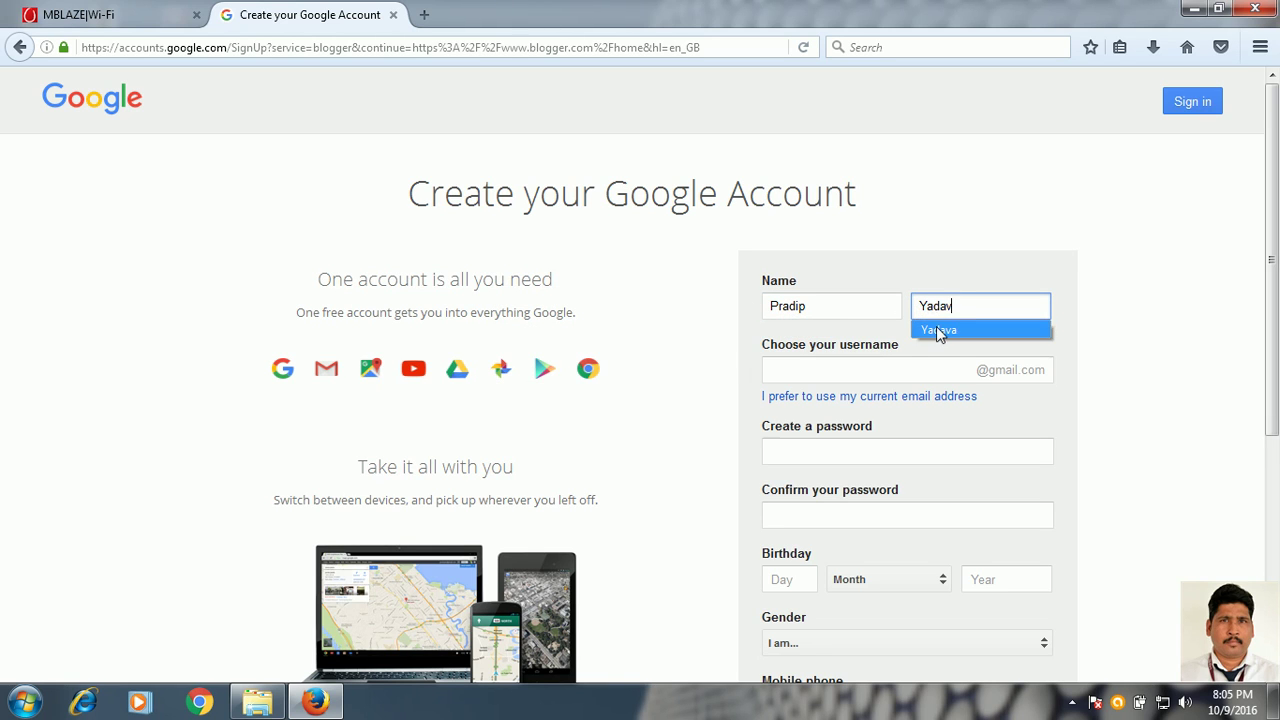
pyautogui.click(936, 326)
# Enter a desired username, which Google flags as already taken.
pyautogui.click(908, 363)
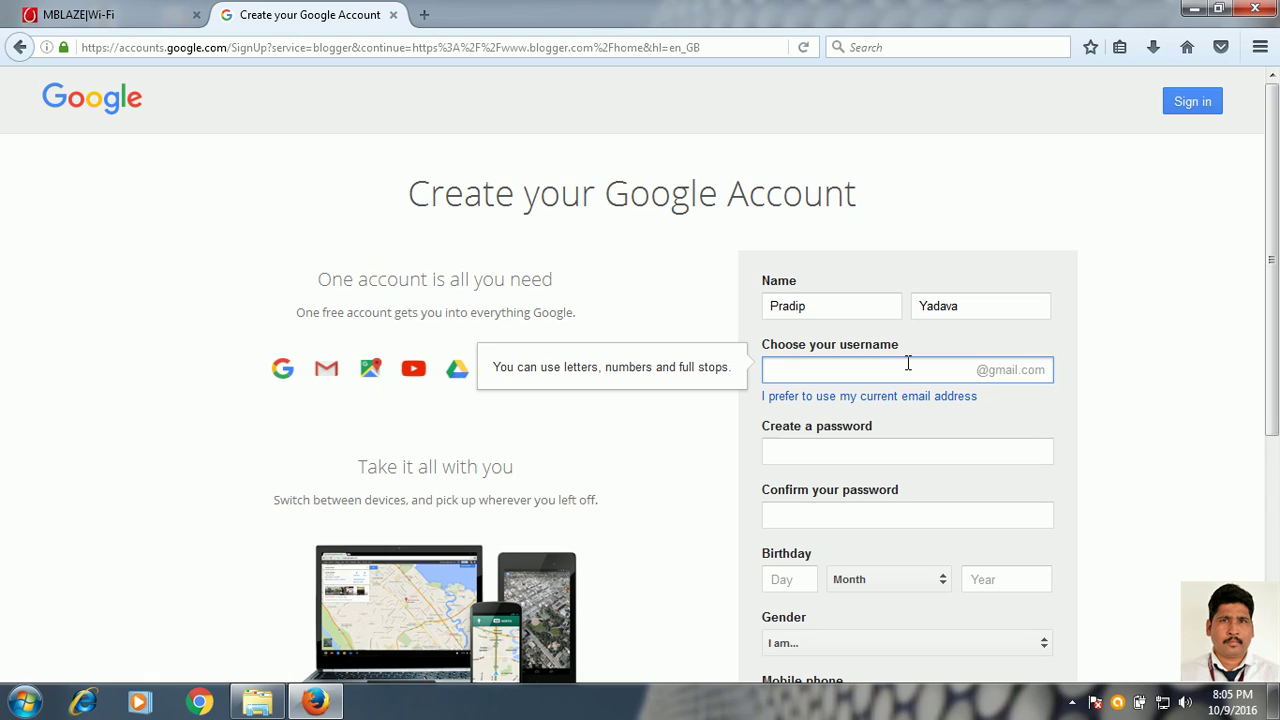
pyautogui.click(860, 440)
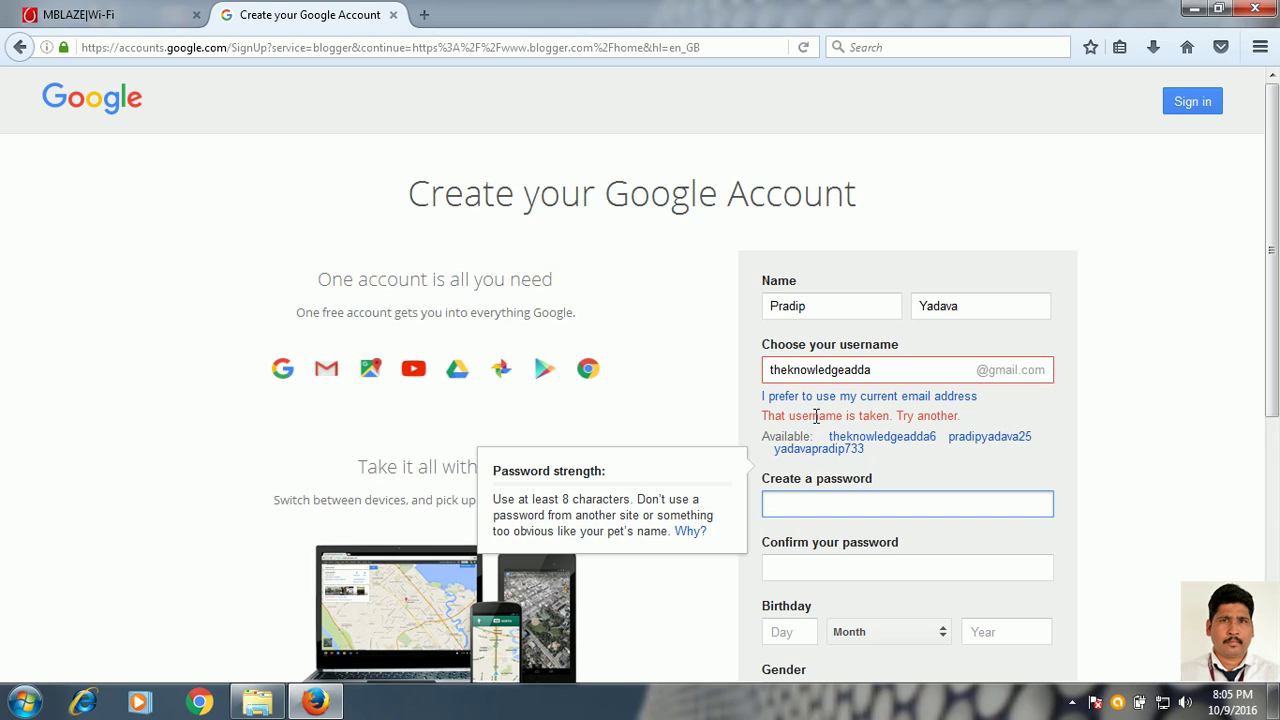
pyautogui.click(879, 371)
# Append 03 to the taken username, then enter and confirm a strong password.
pyautogui.write('0')
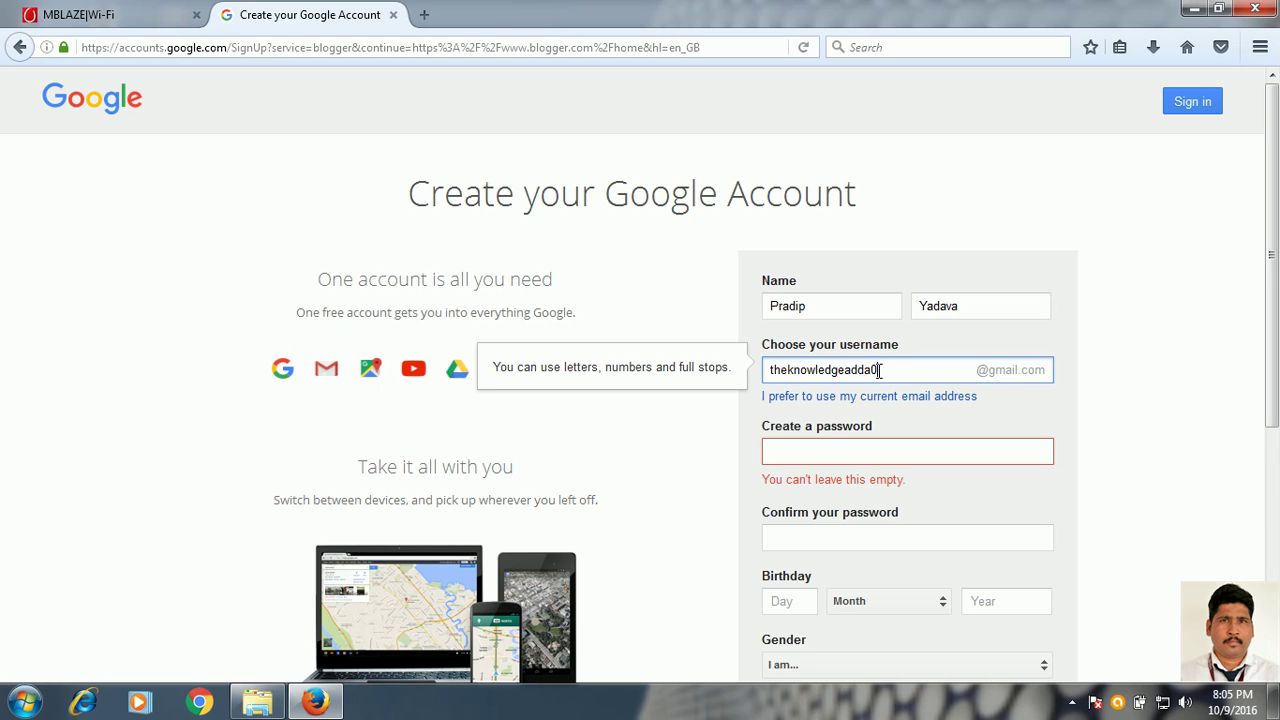
pyautogui.write('3')
pyautogui.click(832, 453)
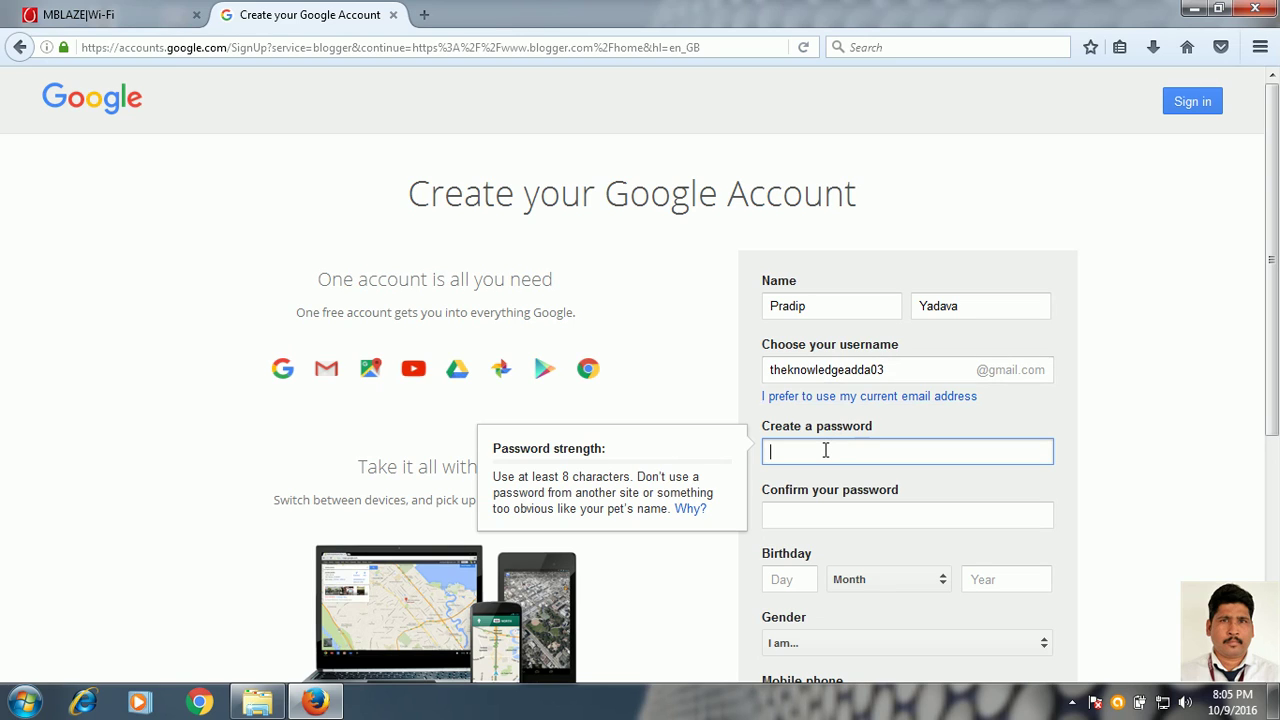
pyautogui.write('•••••••••••••')
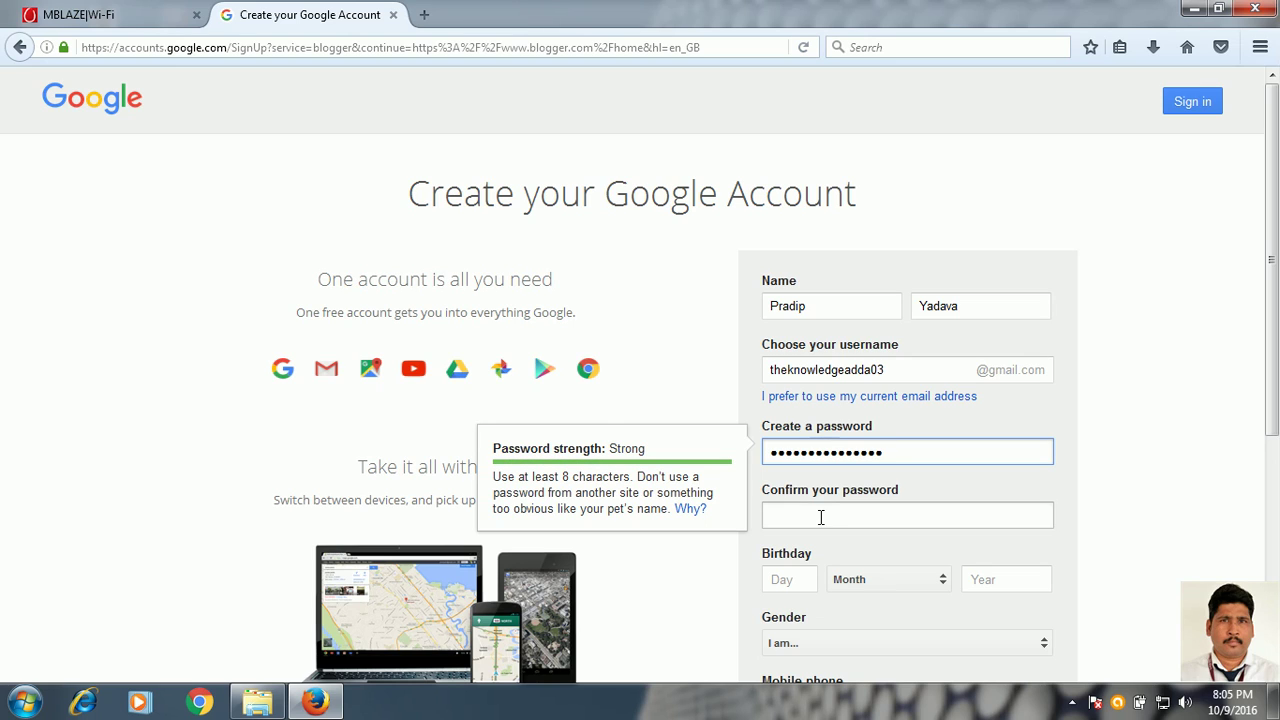
pyautogui.click(820, 517)
pyautogui.write('•••')
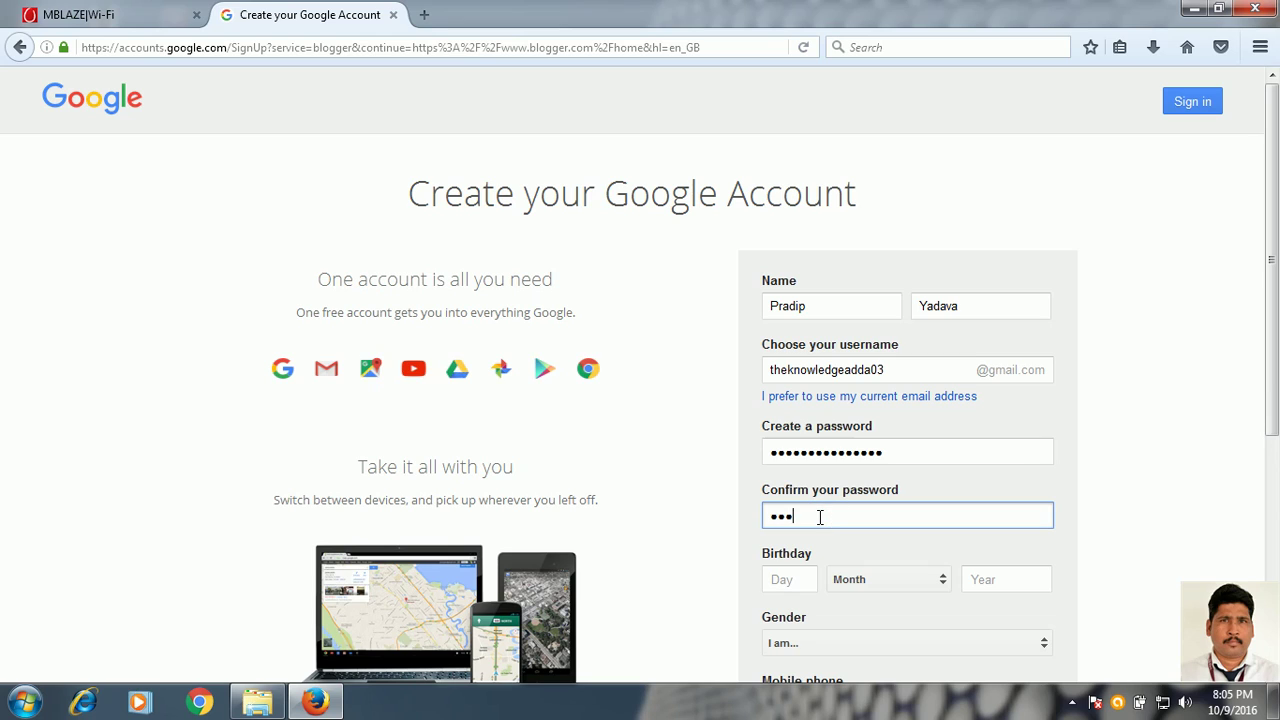
pyautogui.write('••••••••••••')
pyautogui.click(800, 575)
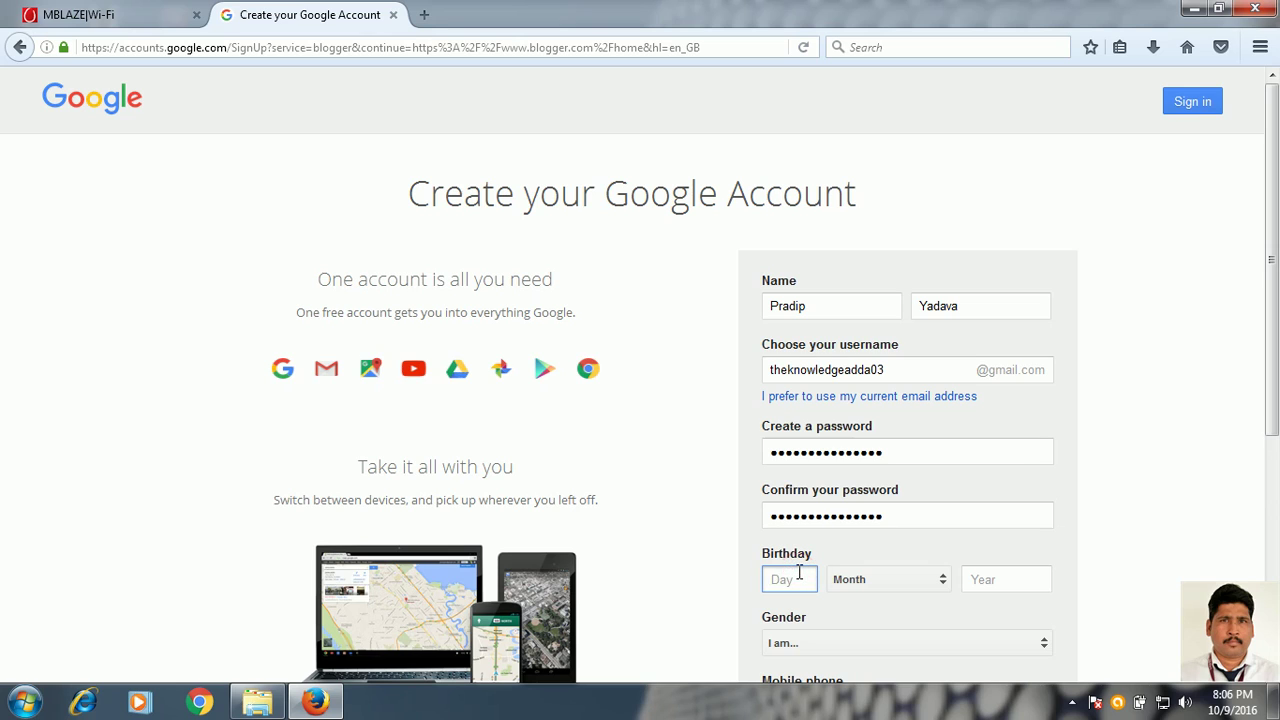
# Set the birthday to 03 March 1984 and the gender to Male.
pyautogui.write('03')
pyautogui.click(800, 600)
pyautogui.click(866, 582)
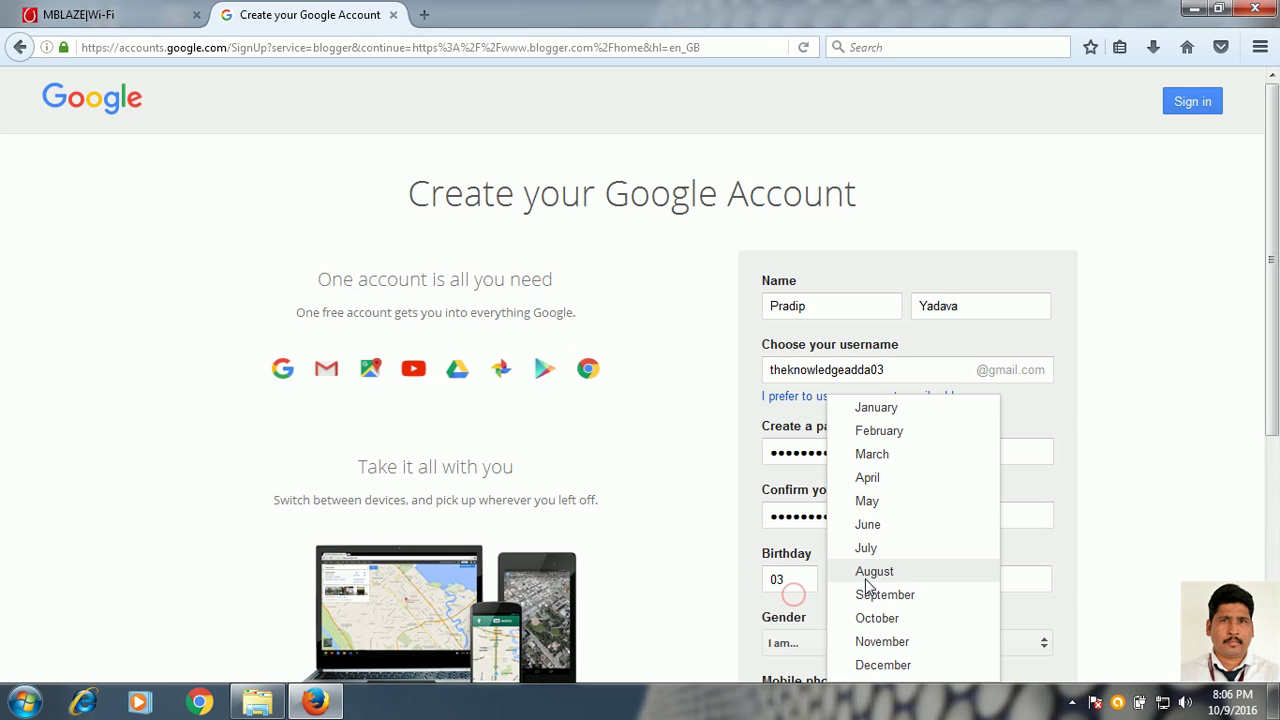
pyautogui.click(864, 454)
pyautogui.click(964, 578)
pyautogui.write('1984')
pyautogui.click(981, 602)
pyautogui.moveTo(1276, 380); pyautogui.dragTo(1194, 466)
pyautogui.click(977, 514)
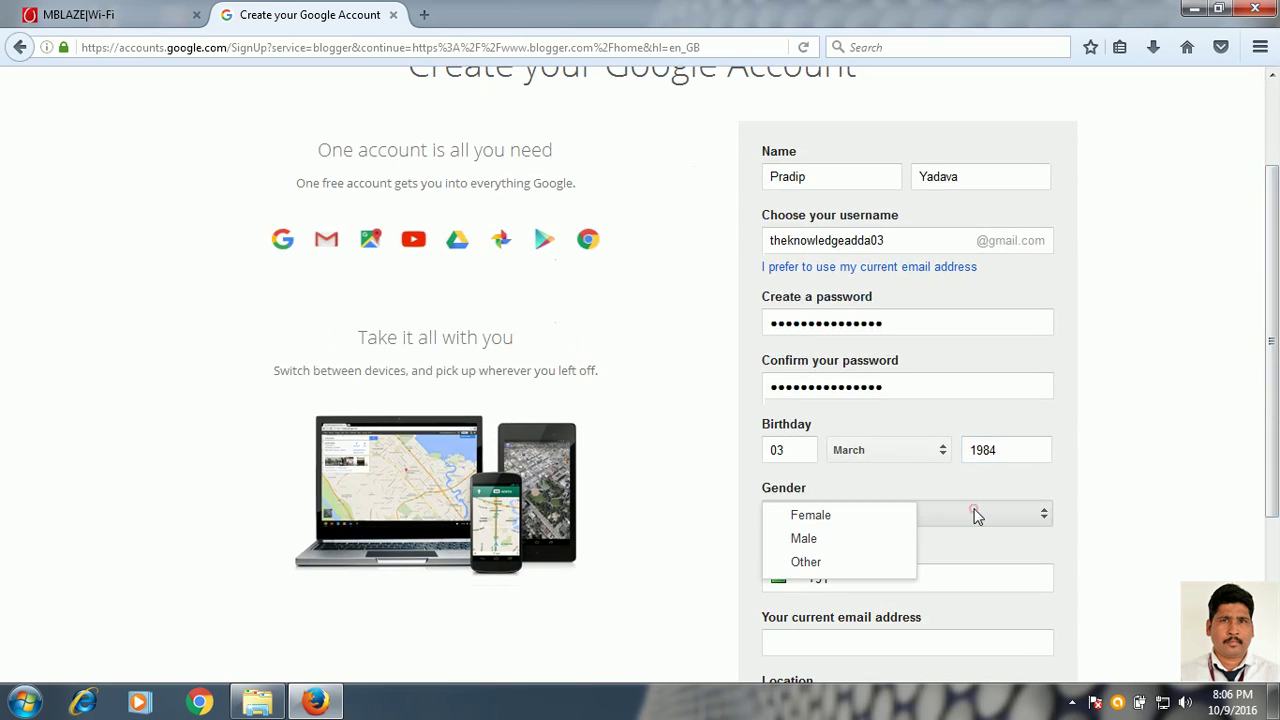
pyautogui.click(858, 545)
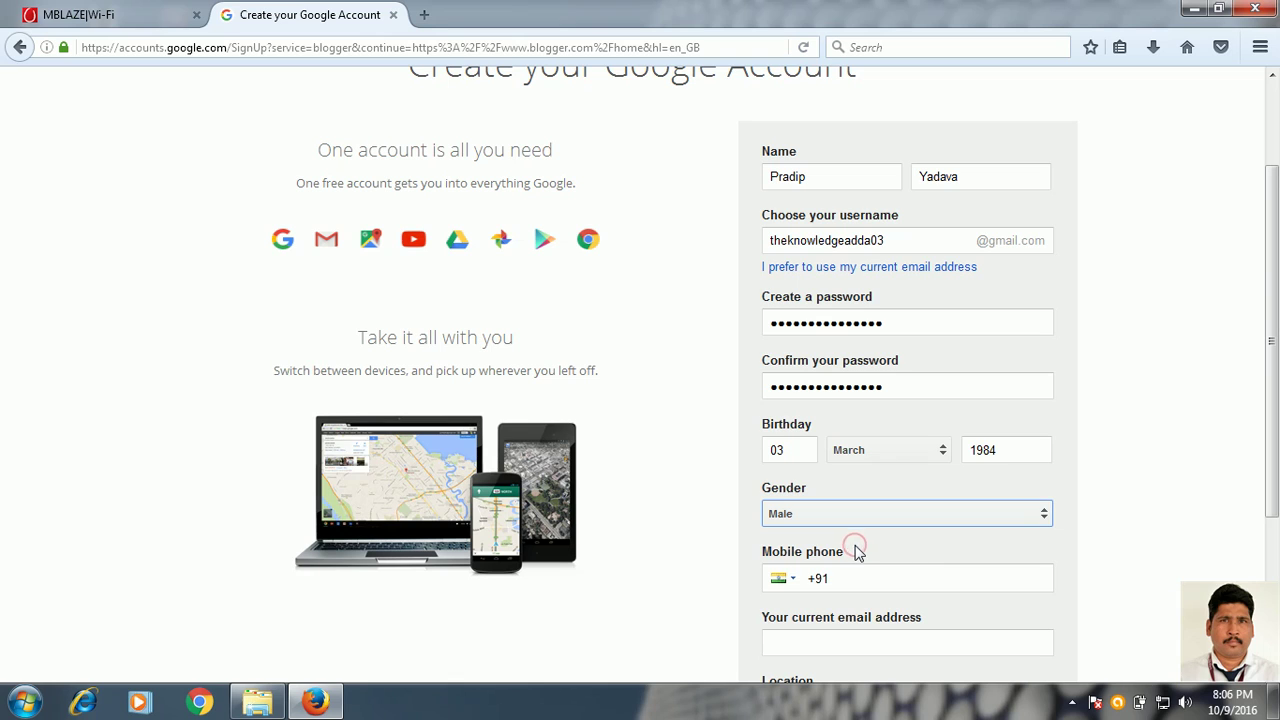
# Fill in the mobile phone number and current email address from autofill suggestions.
pyautogui.click(851, 573)
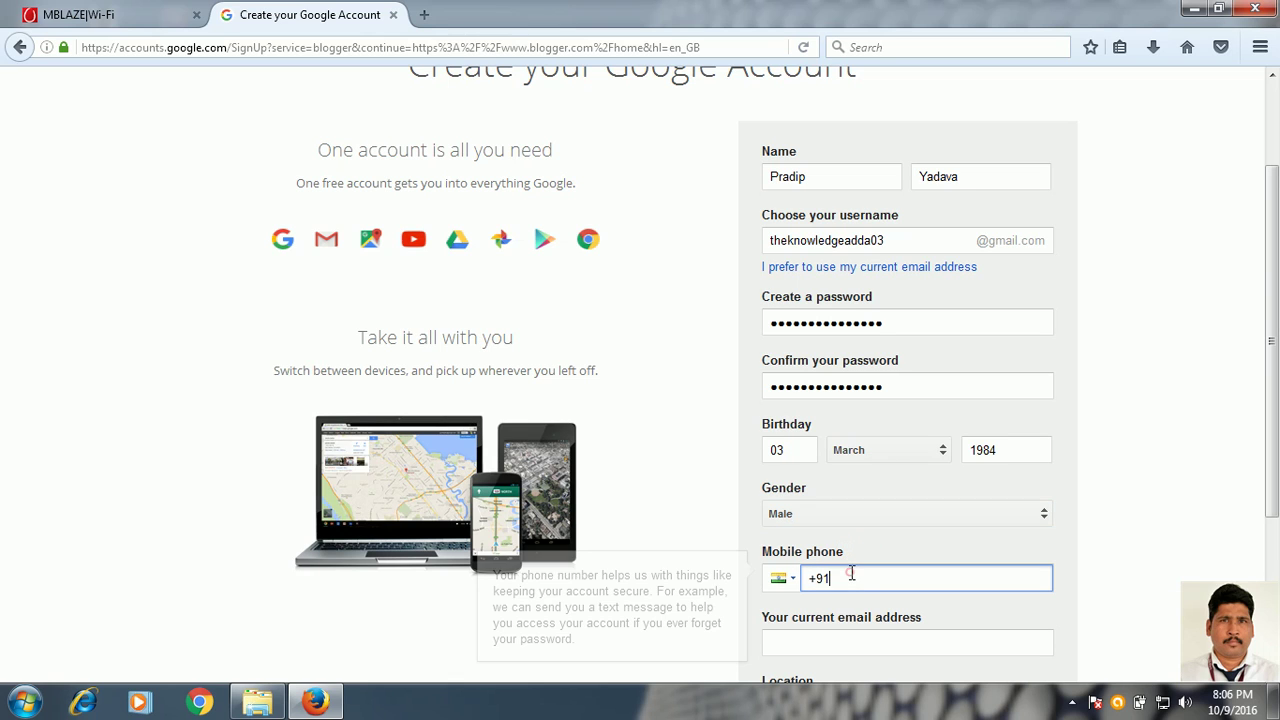
pyautogui.write('85')
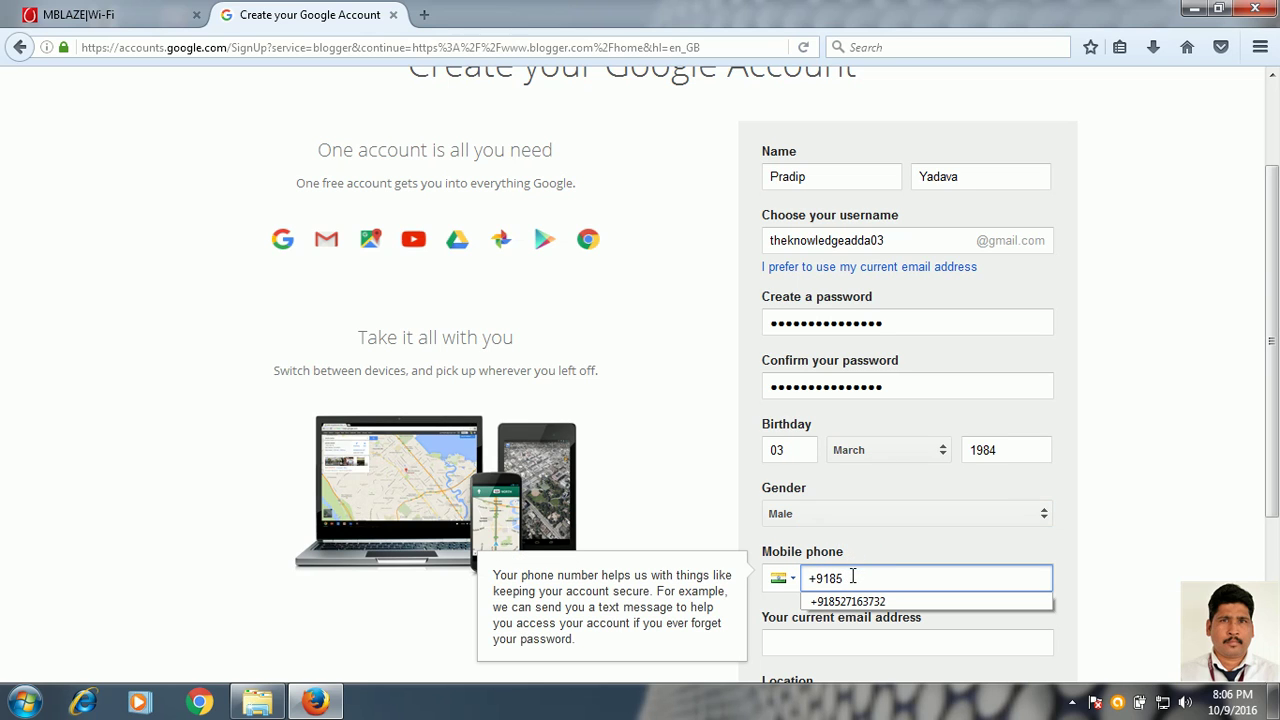
pyautogui.click(845, 600)
pyautogui.click(838, 634)
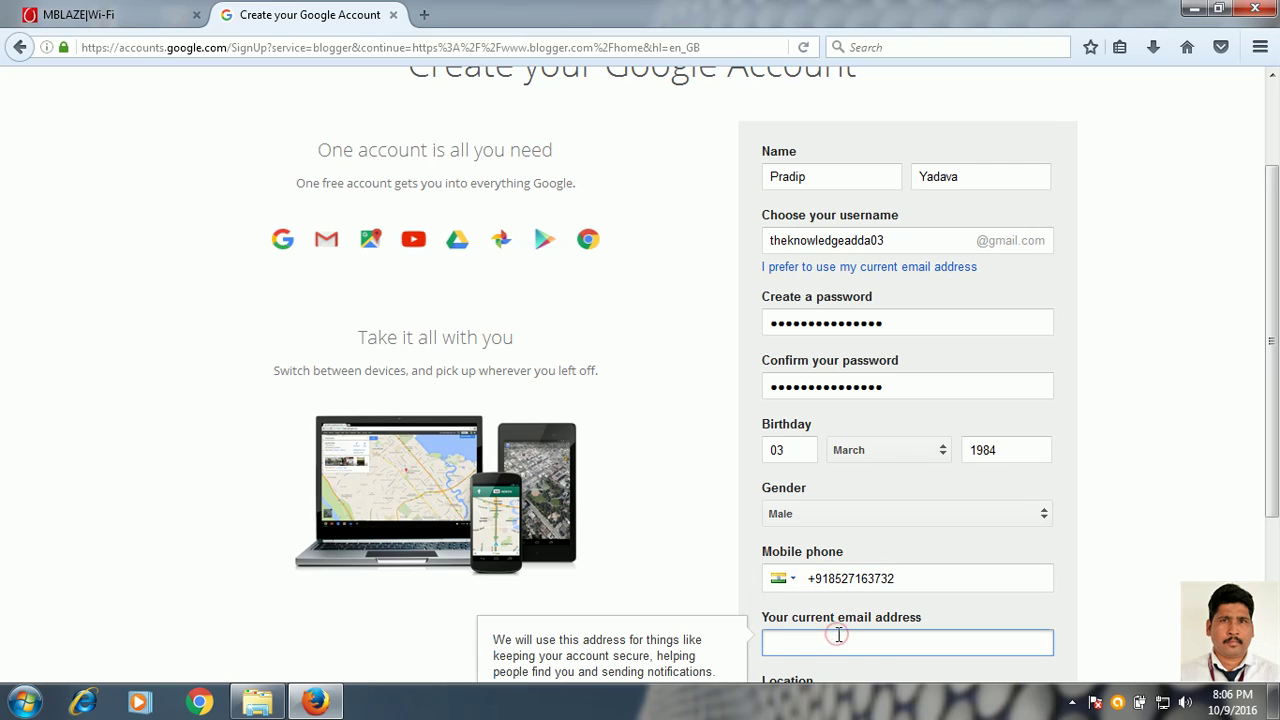
pyautogui.write('p')
pyautogui.click(839, 664)
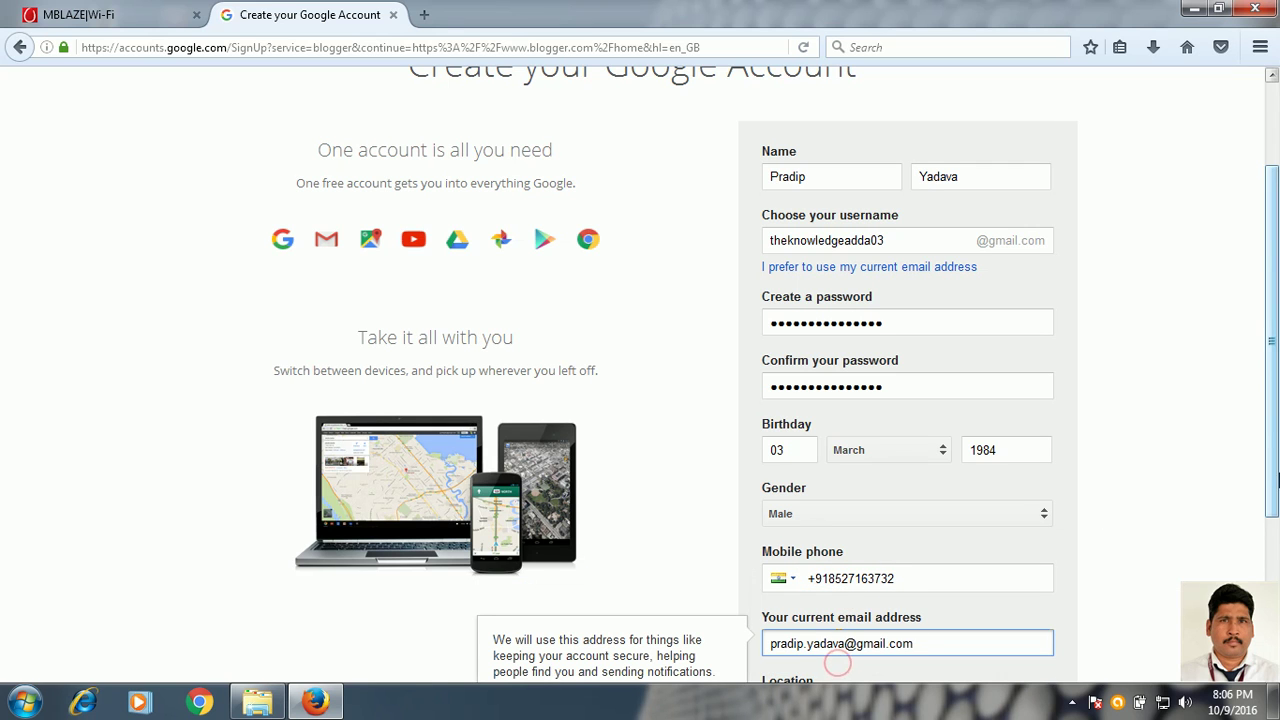
pyautogui.scroll(-2, 1275, 490)
pyautogui.scroll(-1, 1275, 490)
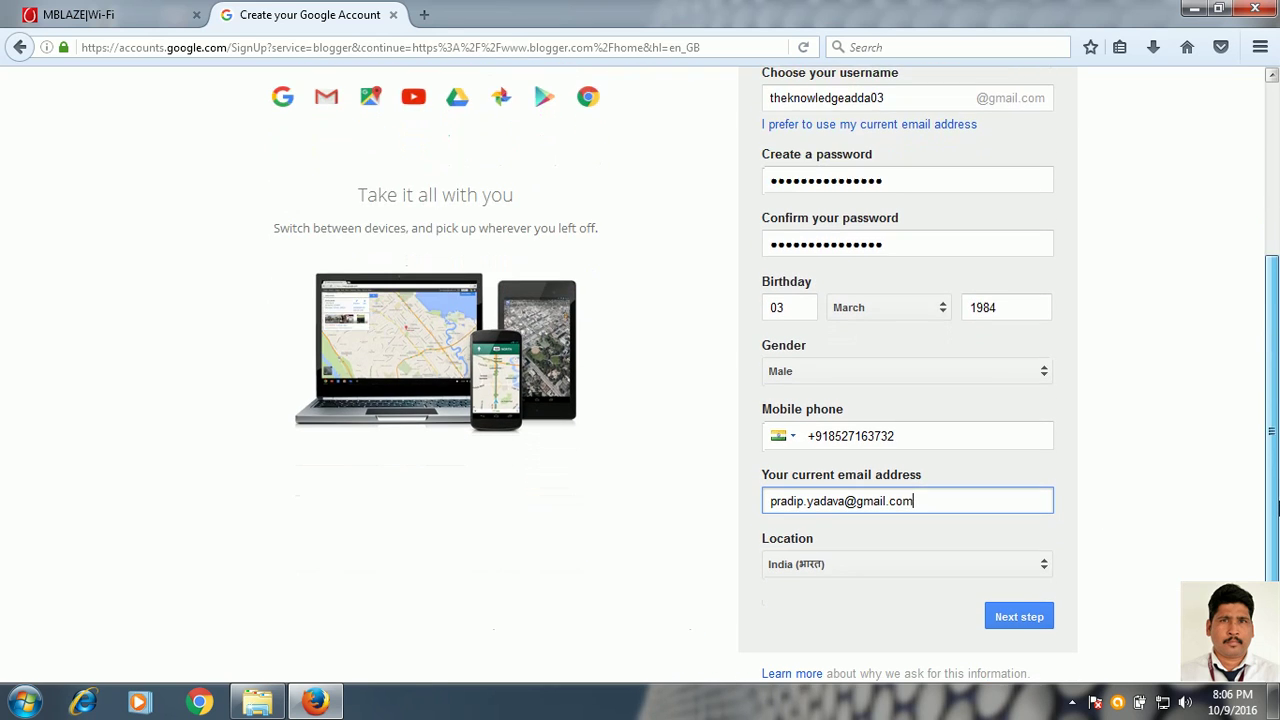
# Submit the sign-up form and agree to the Privacy and Terms after scrolling to the end.
pyautogui.click(1016, 614)
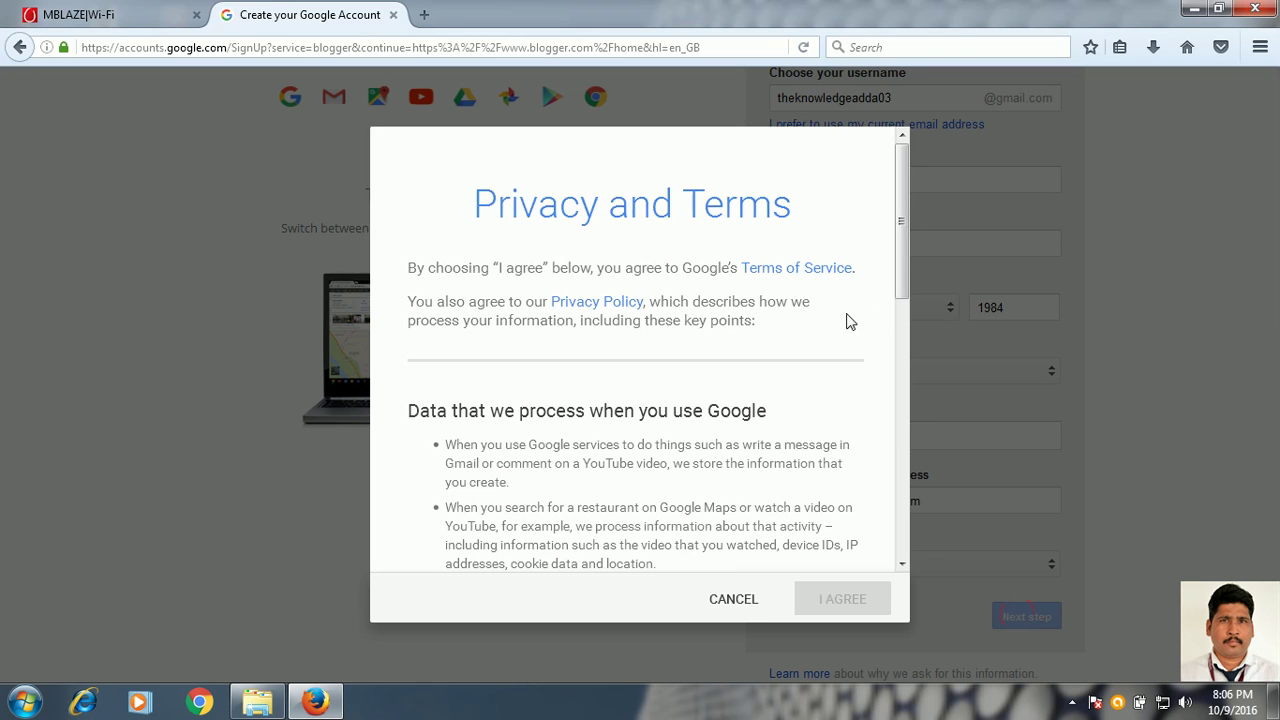
pyautogui.click(903, 284)
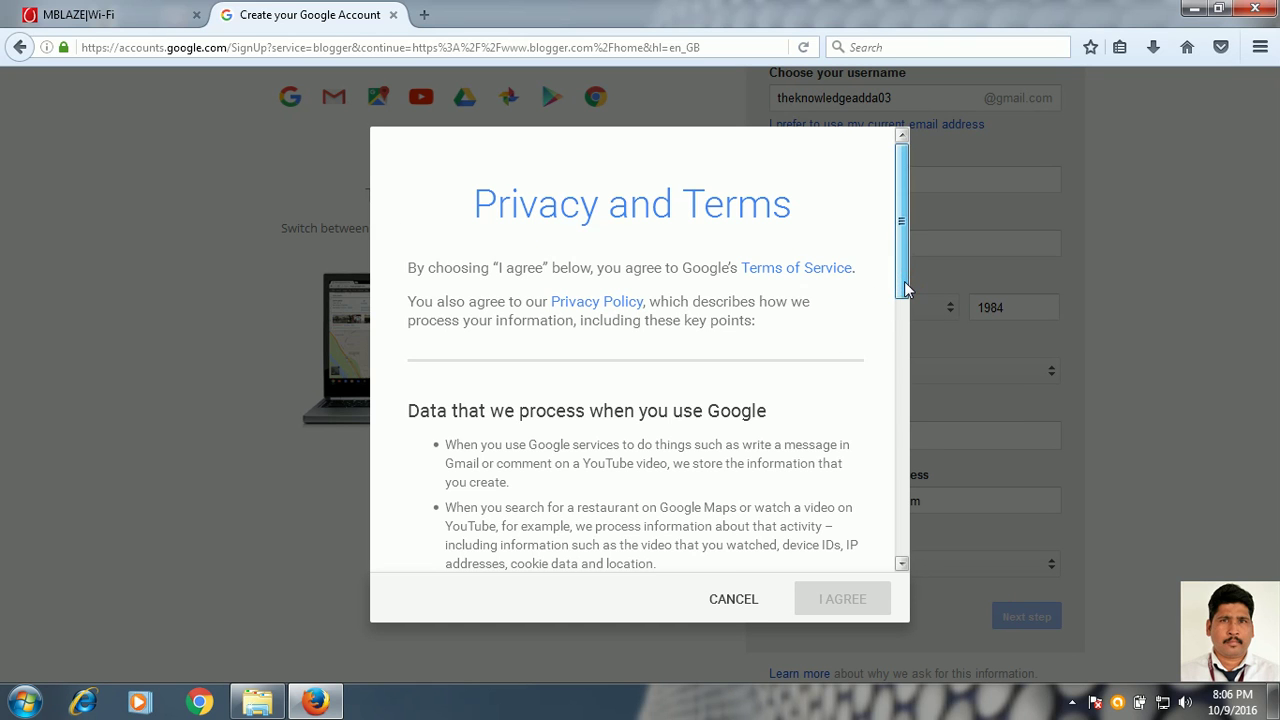
pyautogui.moveTo(905, 289); pyautogui.dragTo(906, 565)
pyautogui.click(846, 612)
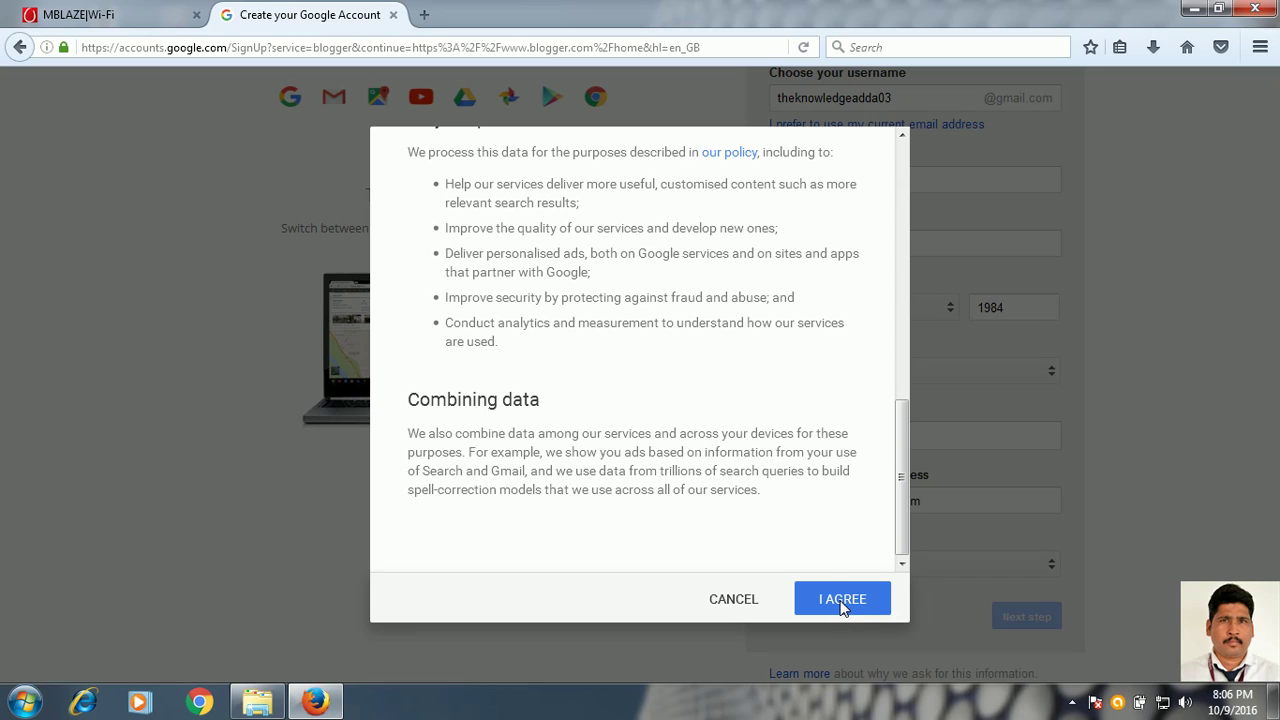
pyautogui.click(843, 607)
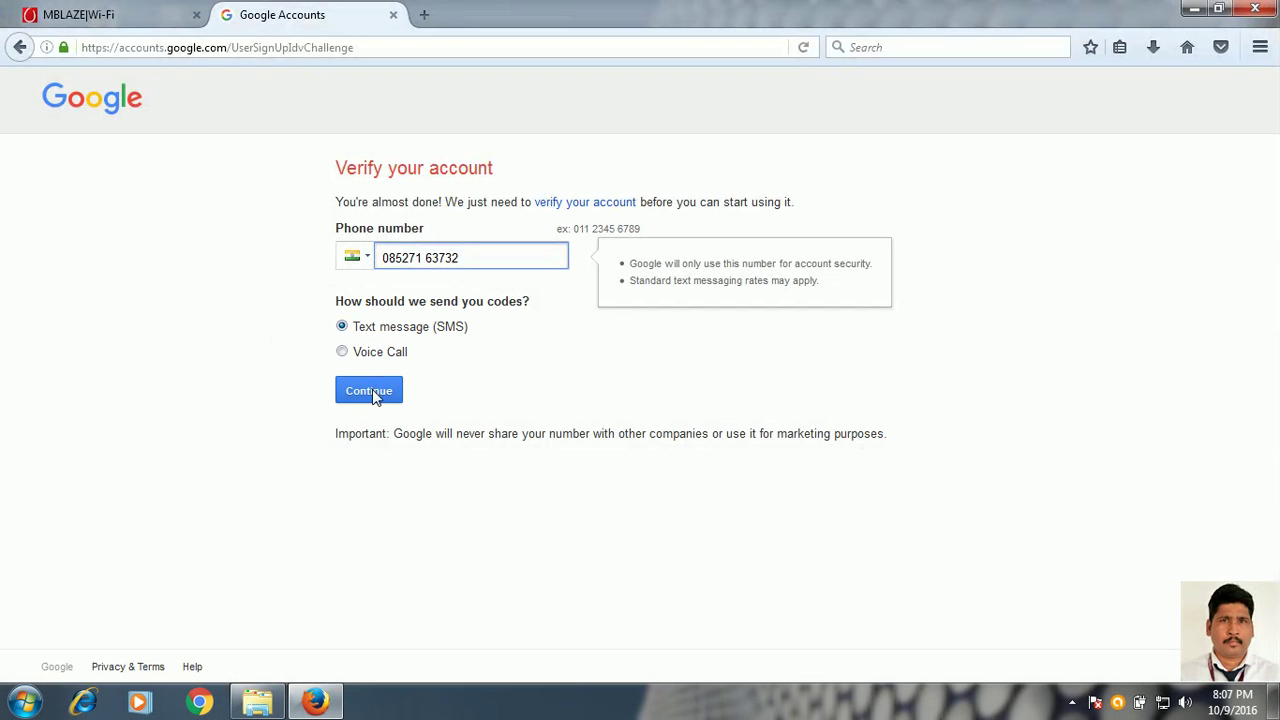
# Request the account verification code by text message (SMS).
pyautogui.click(369, 391)
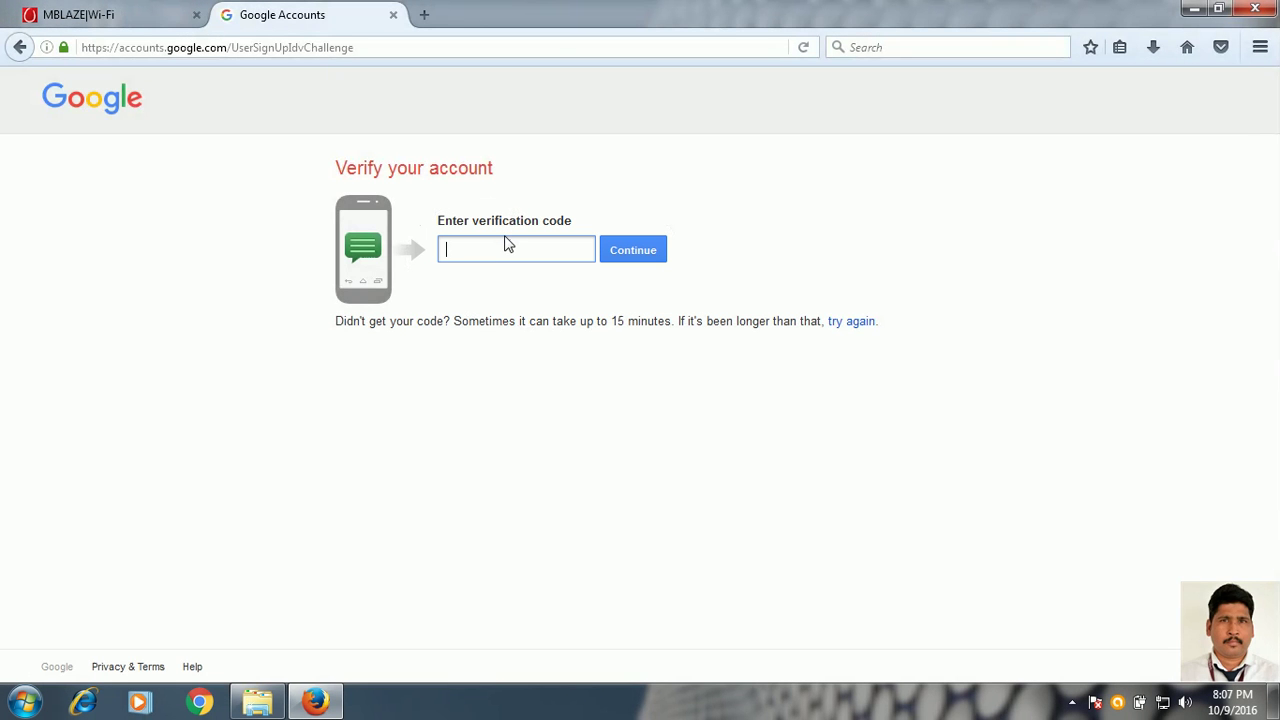
# Enter the verification code received by SMS and submit it.
pyautogui.click(631, 259)
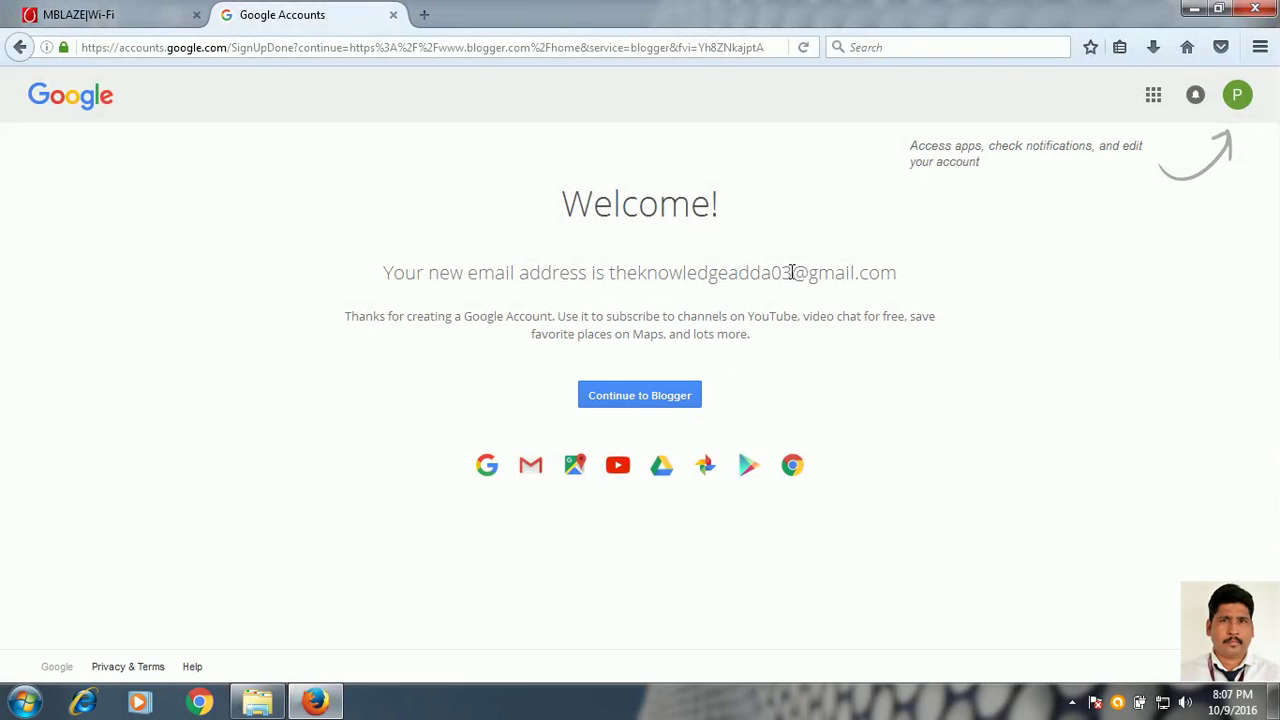
# Continue from the welcome page to Blogger and dismiss the Windows colour-scheme prompt.
pyautogui.click(657, 396)
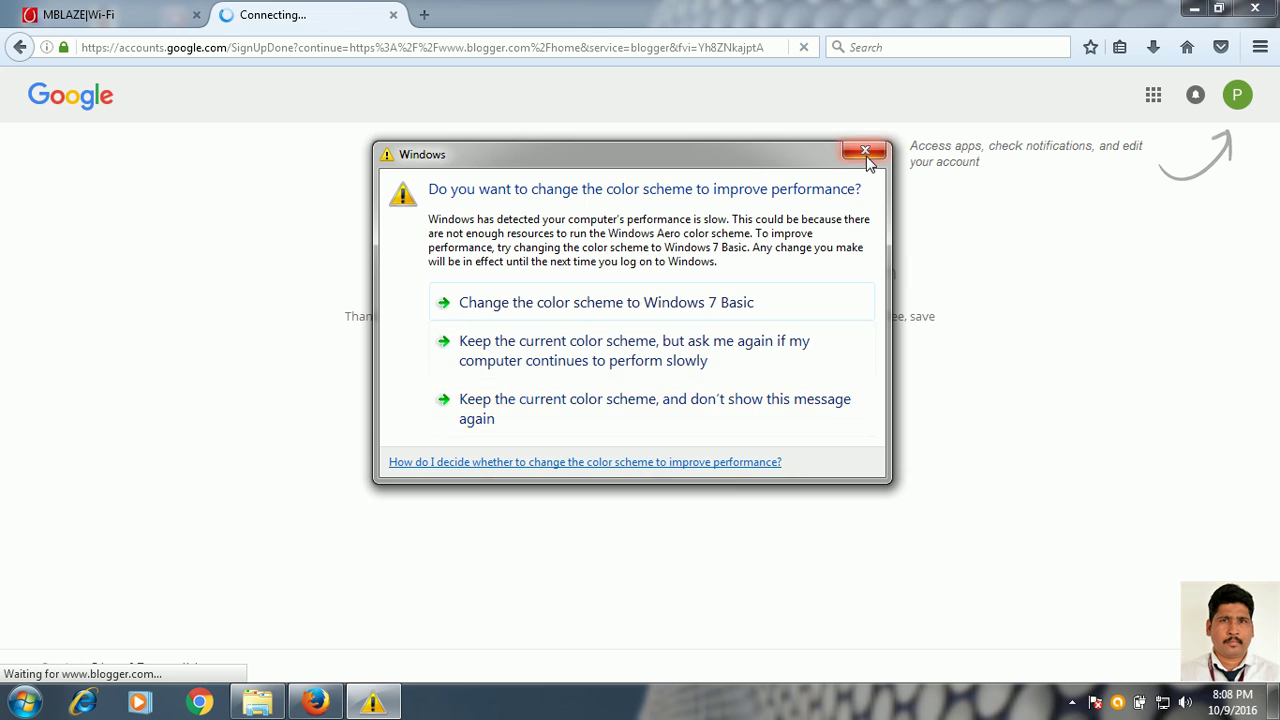
pyautogui.click(865, 152)
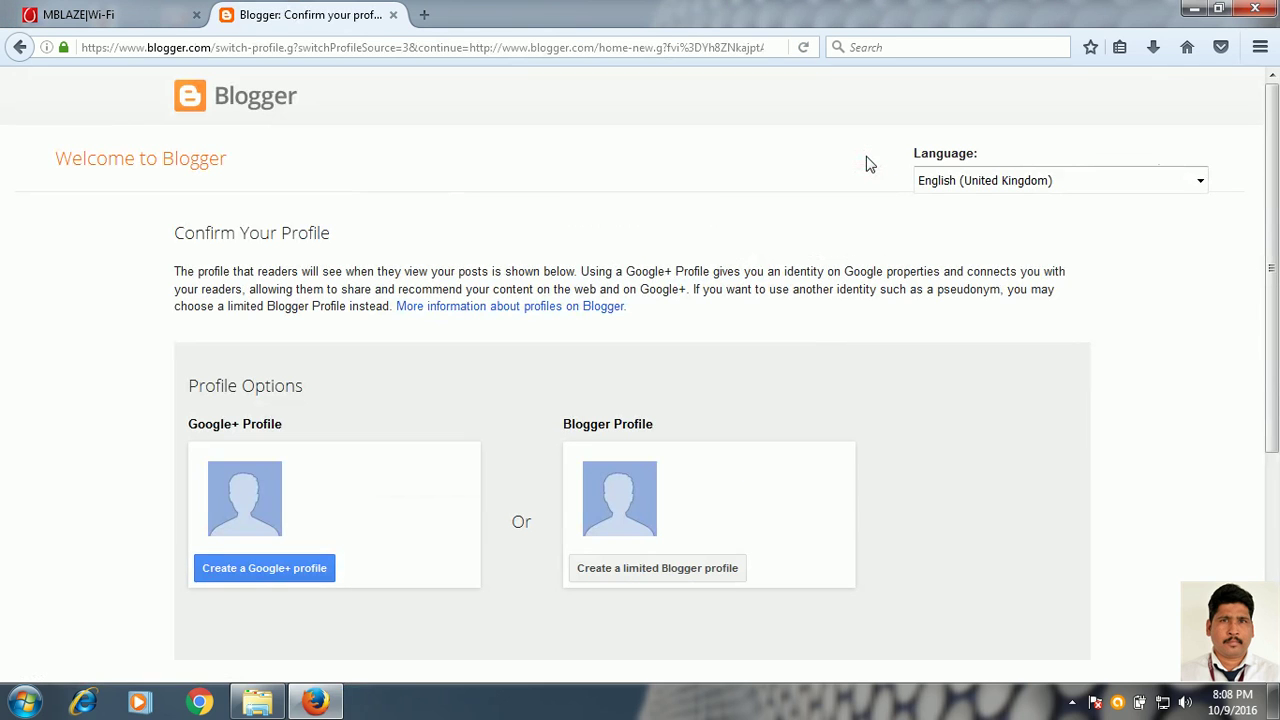
# Create a limited Blogger profile with the display name filled from autocomplete.
pyautogui.moveTo(1274, 266); pyautogui.dragTo(1274, 352)
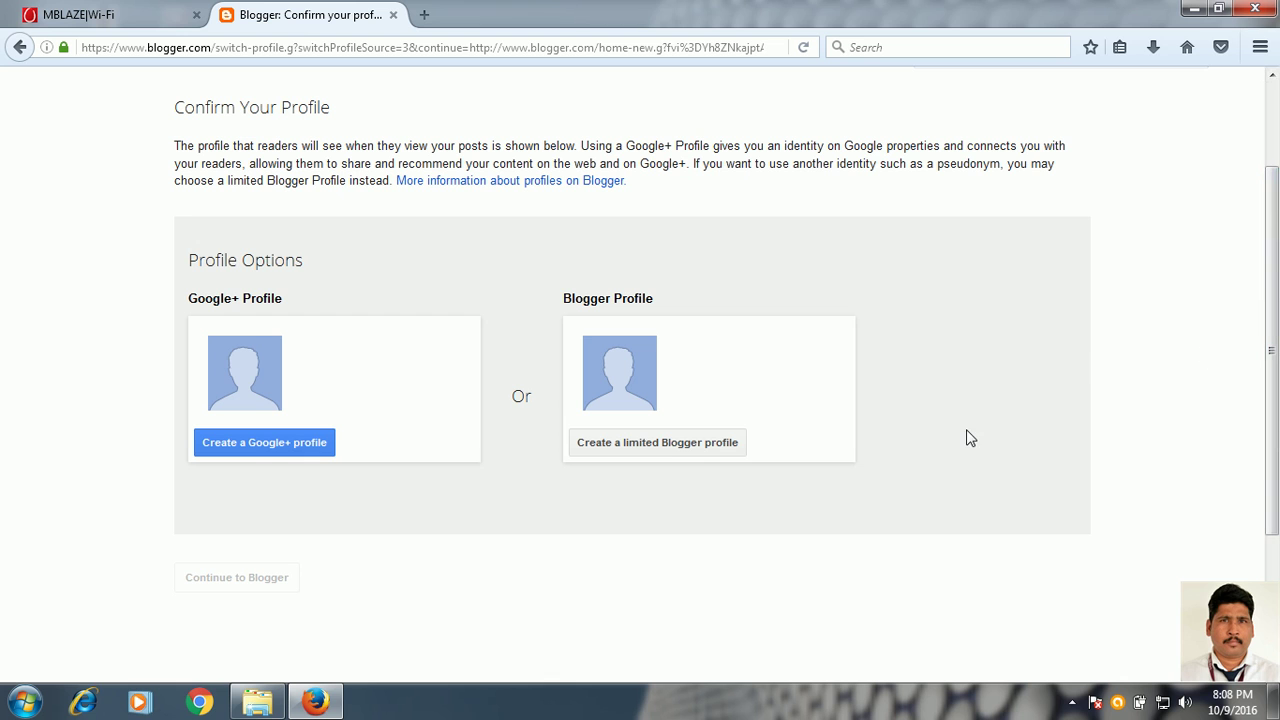
pyautogui.click(649, 442)
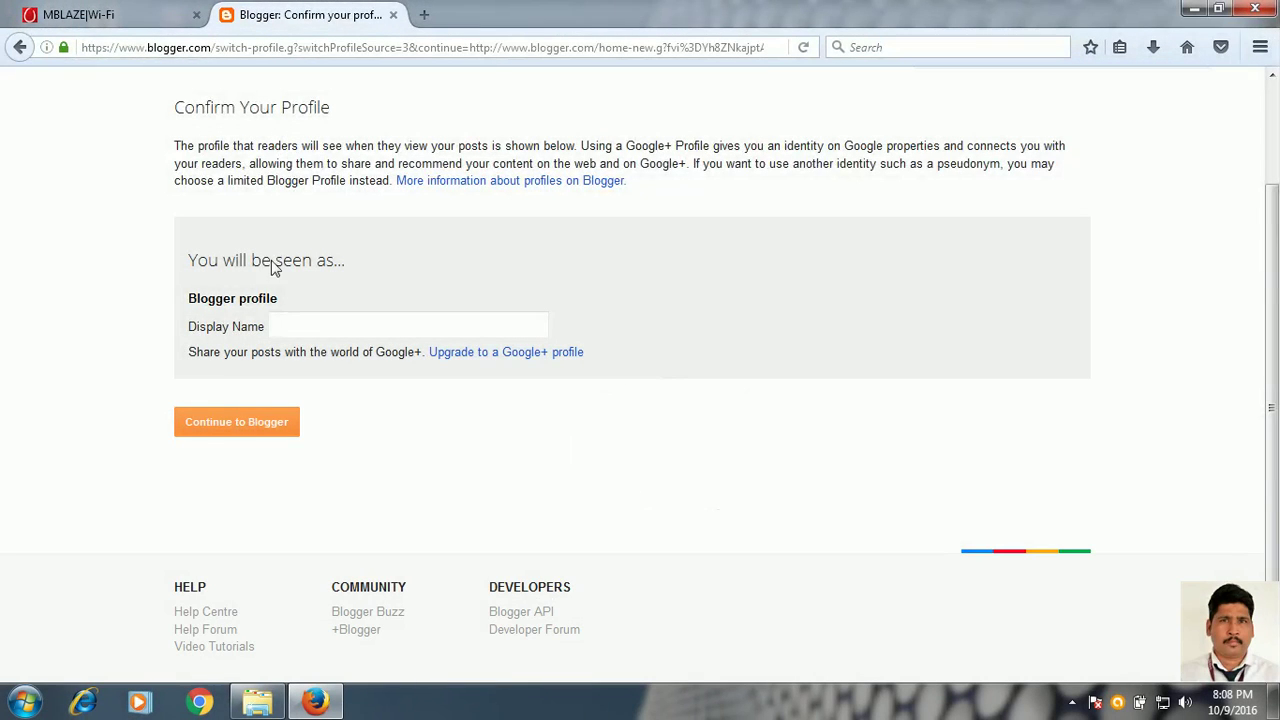
pyautogui.click(297, 329)
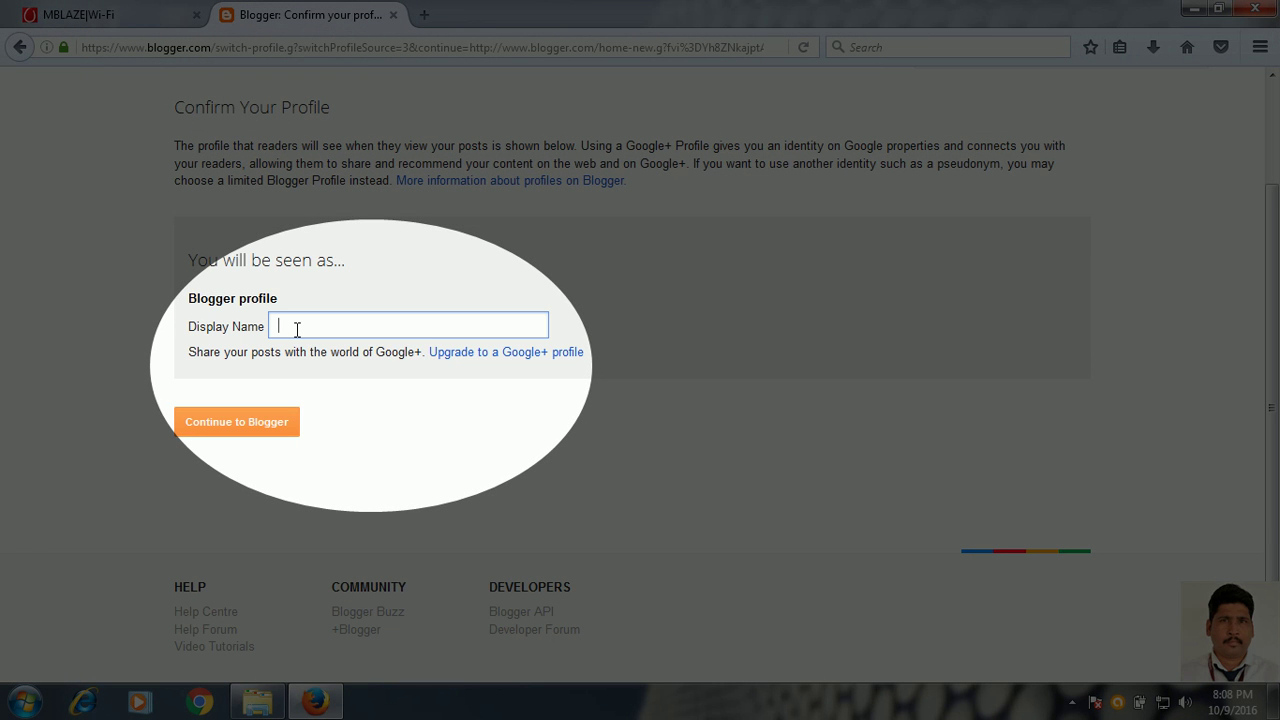
pyautogui.write('P')
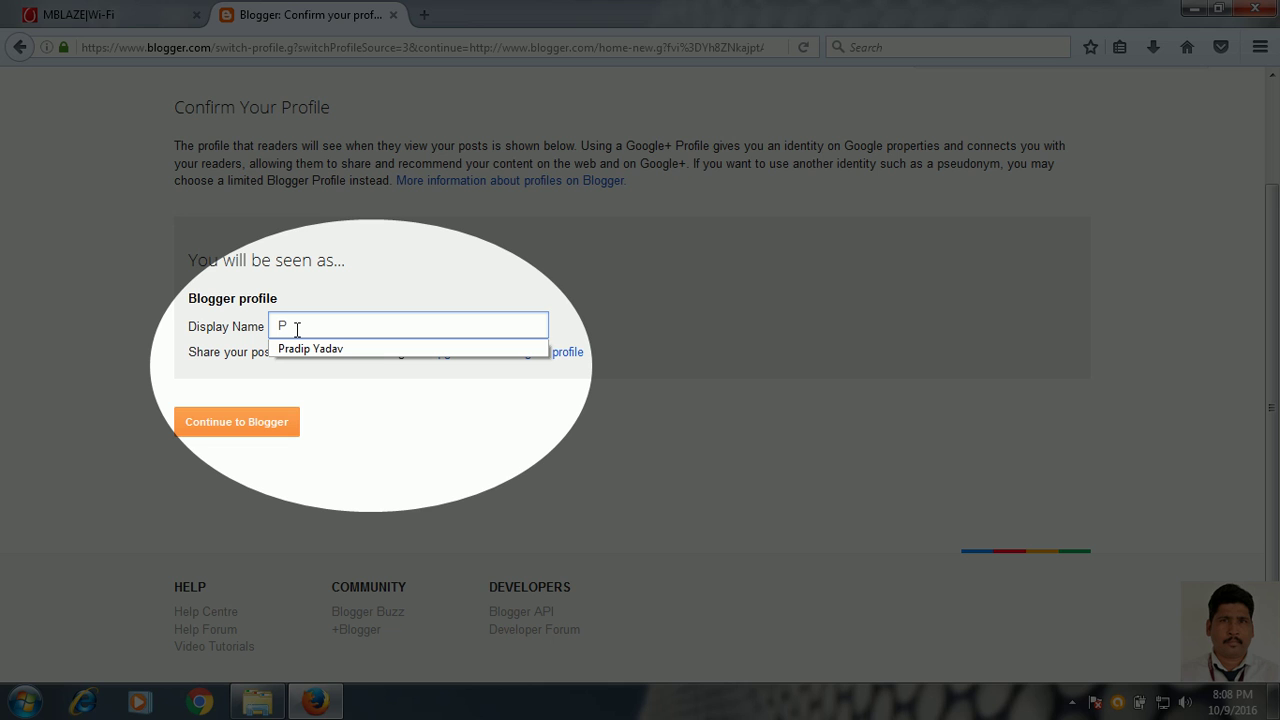
pyautogui.click(301, 344)
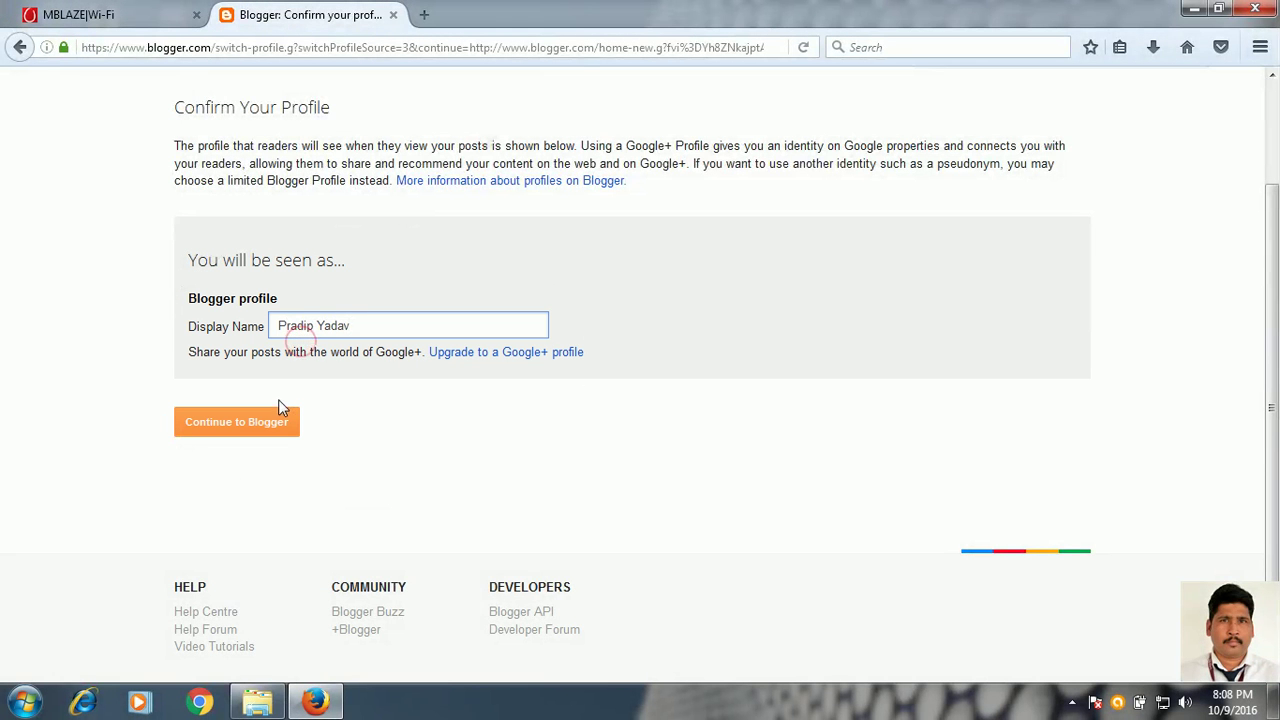
pyautogui.click(273, 421)
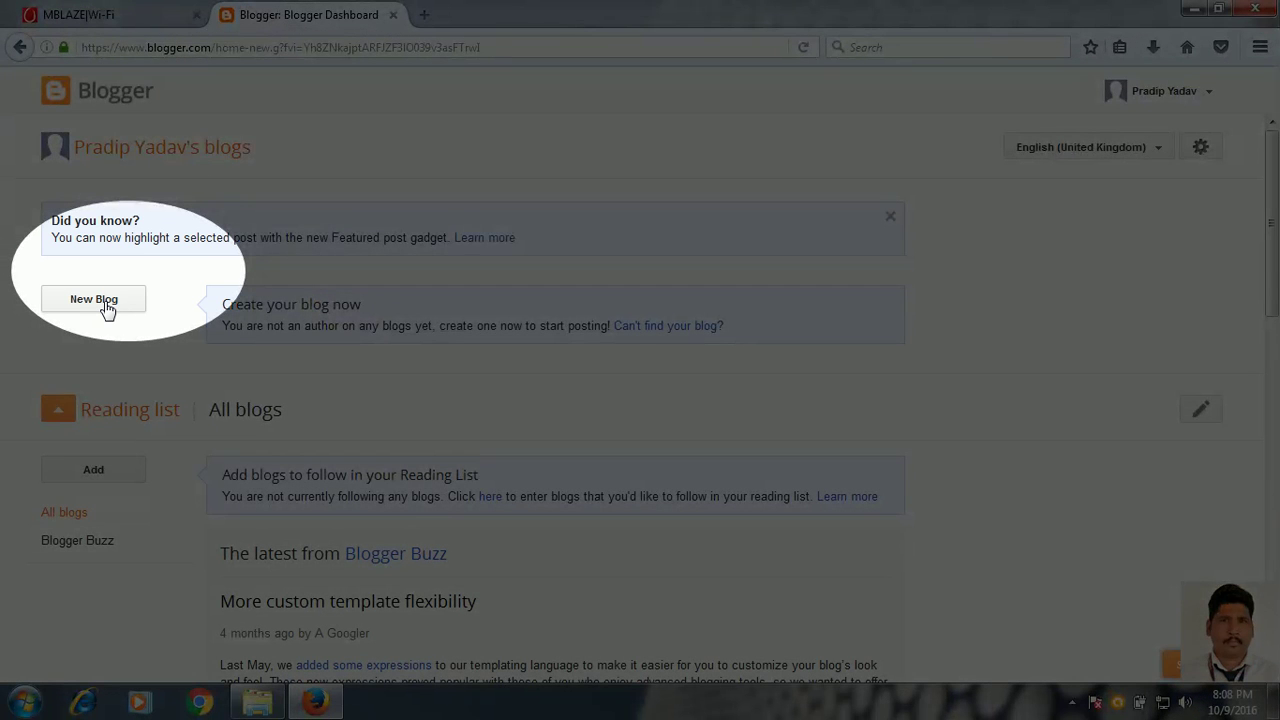
# Start a new blog titled 'Share Knowledge with me'.
pyautogui.click(106, 303)
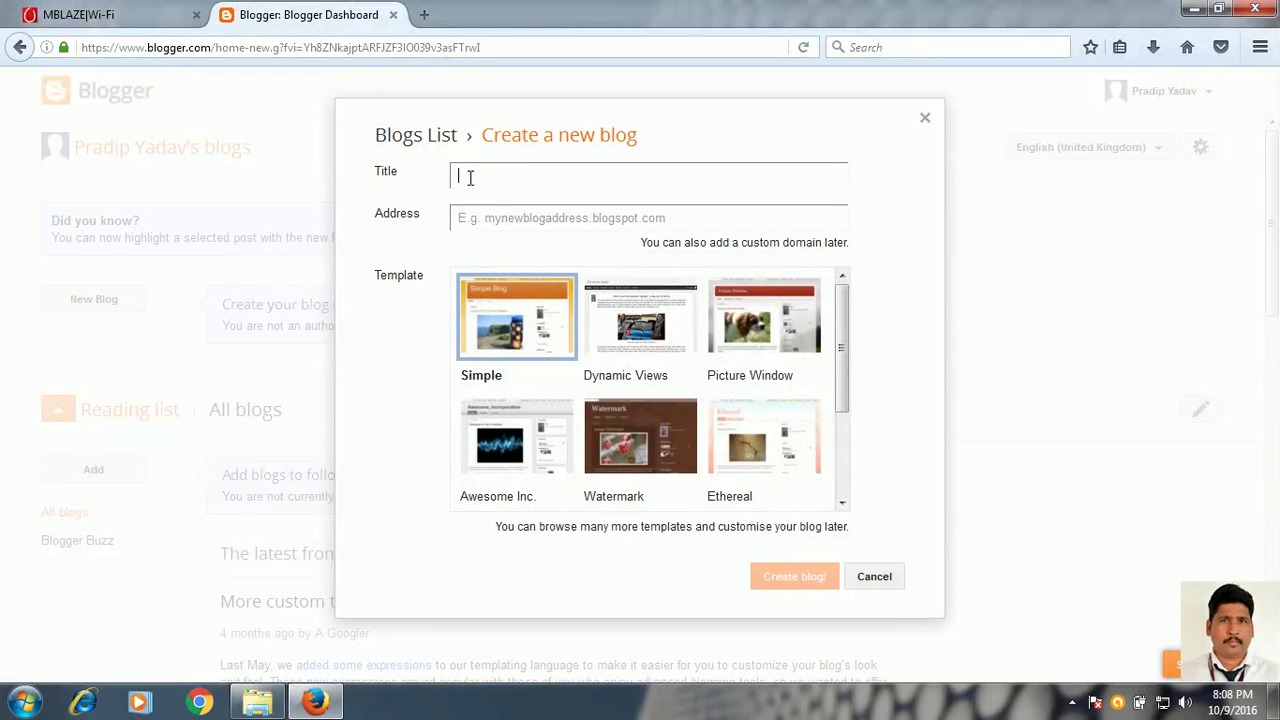
pyautogui.click(469, 177)
pyautogui.write('Share Knowledge with me')
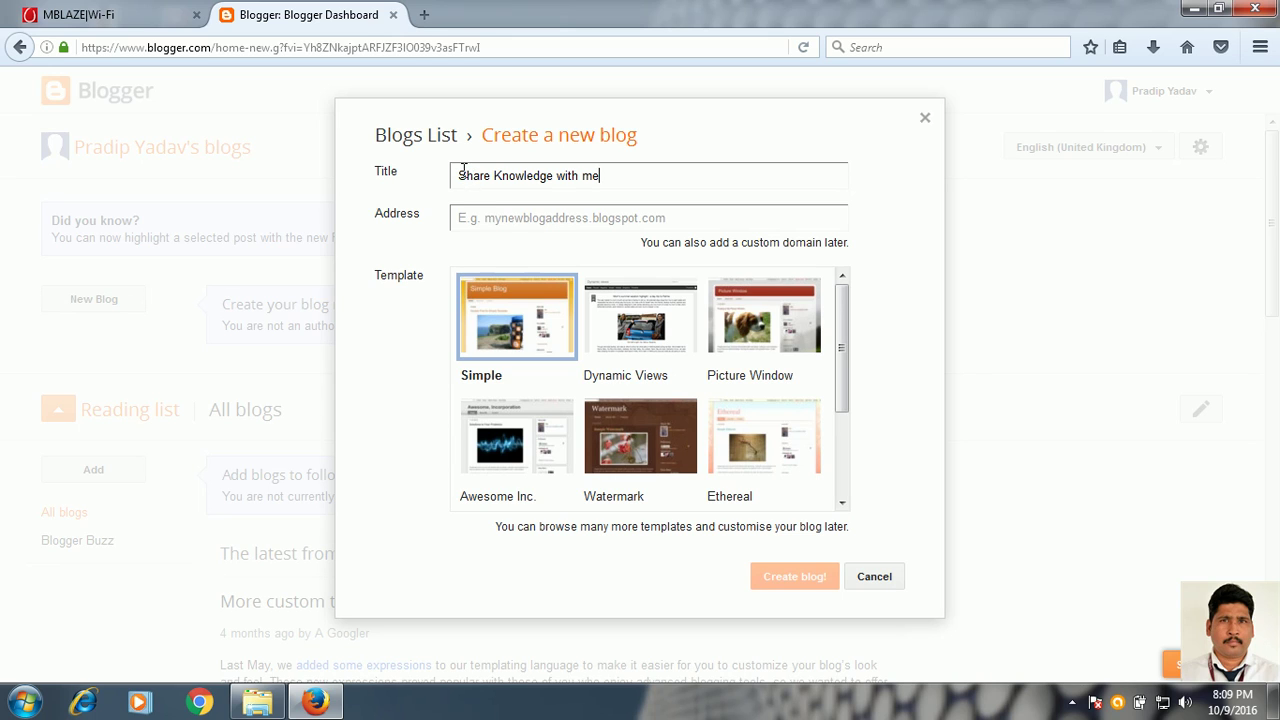
# Set the blog address to 123shareknowledgewithme.blogspot.com and create the blog.
pyautogui.click(487, 223)
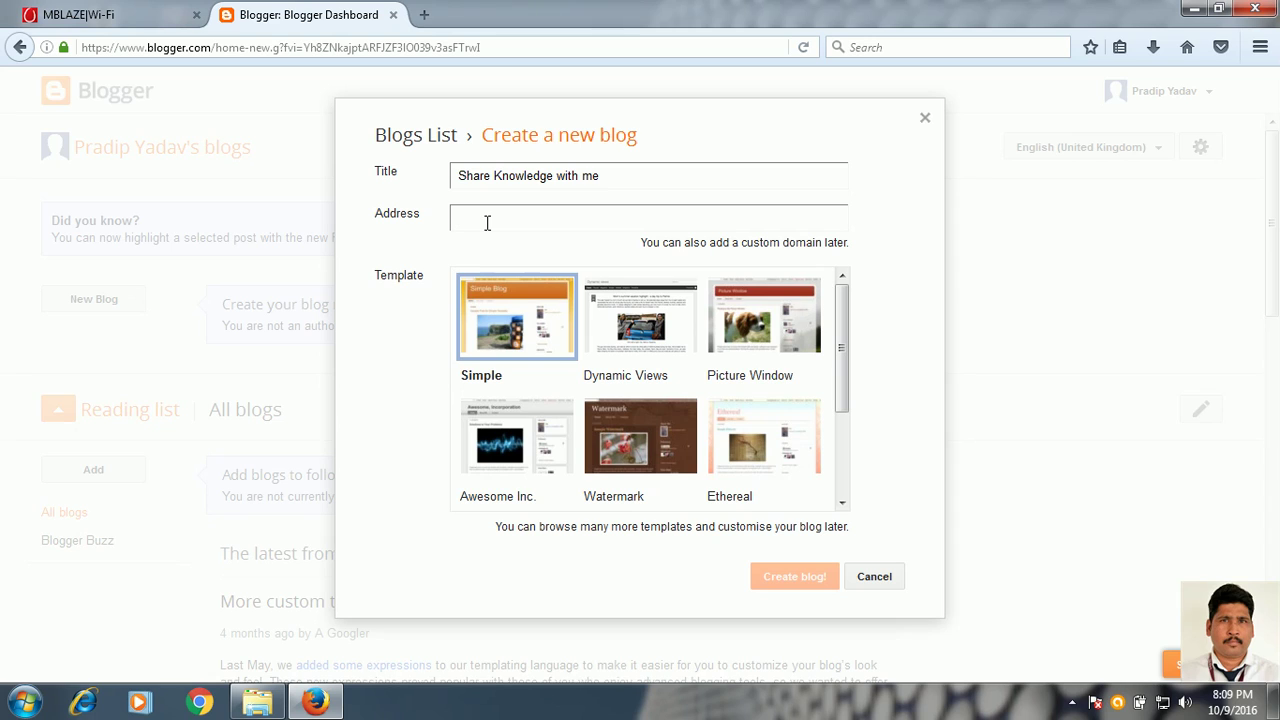
pyautogui.write('shareknowledgewith')
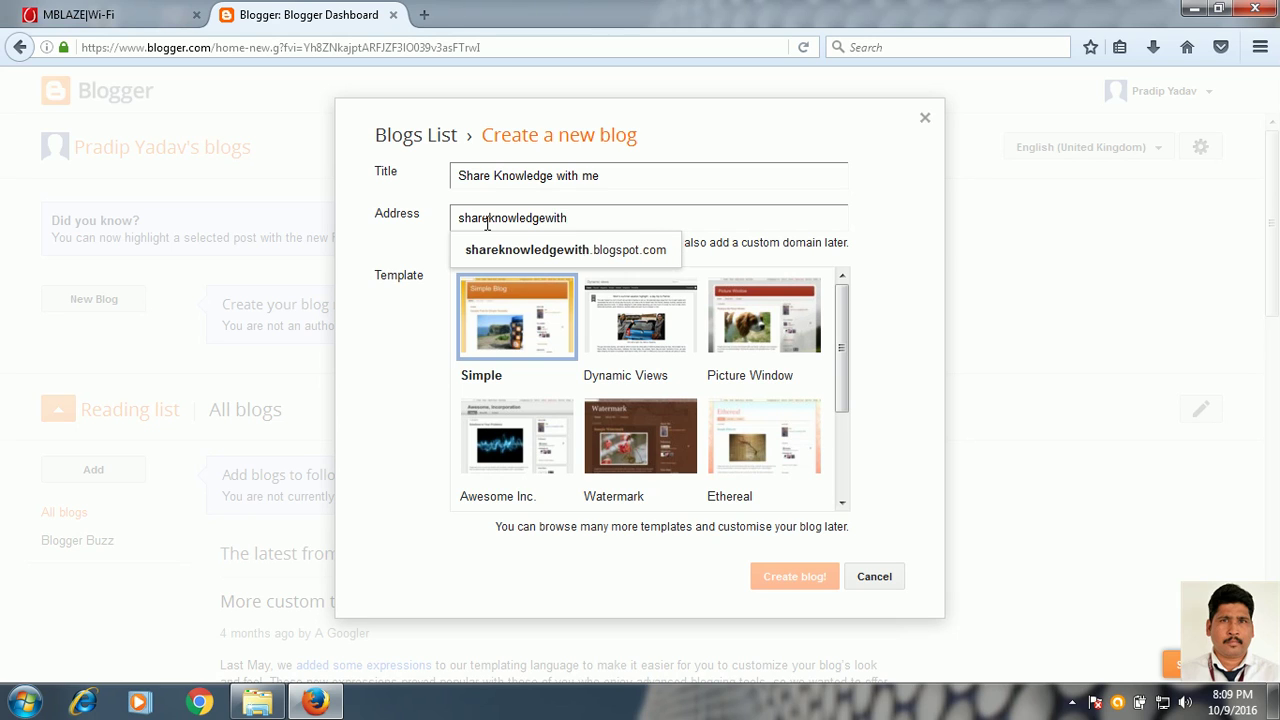
pyautogui.write('me')
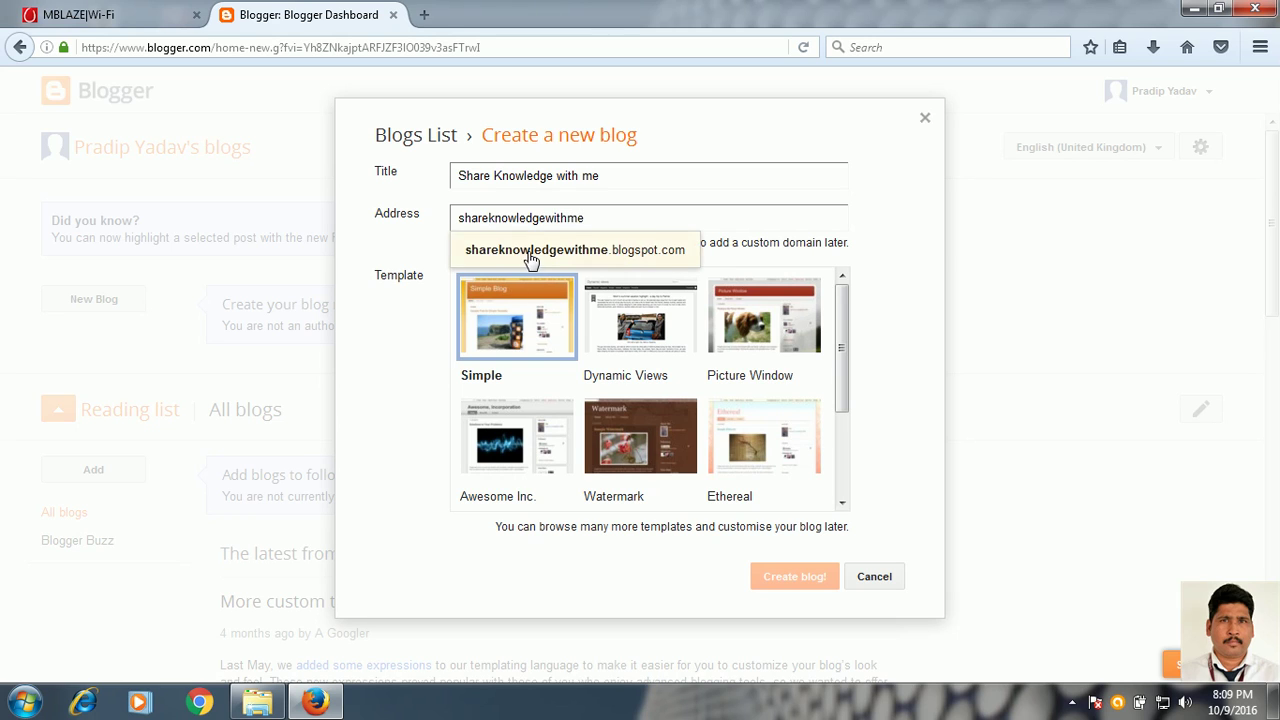
pyautogui.click(528, 256)
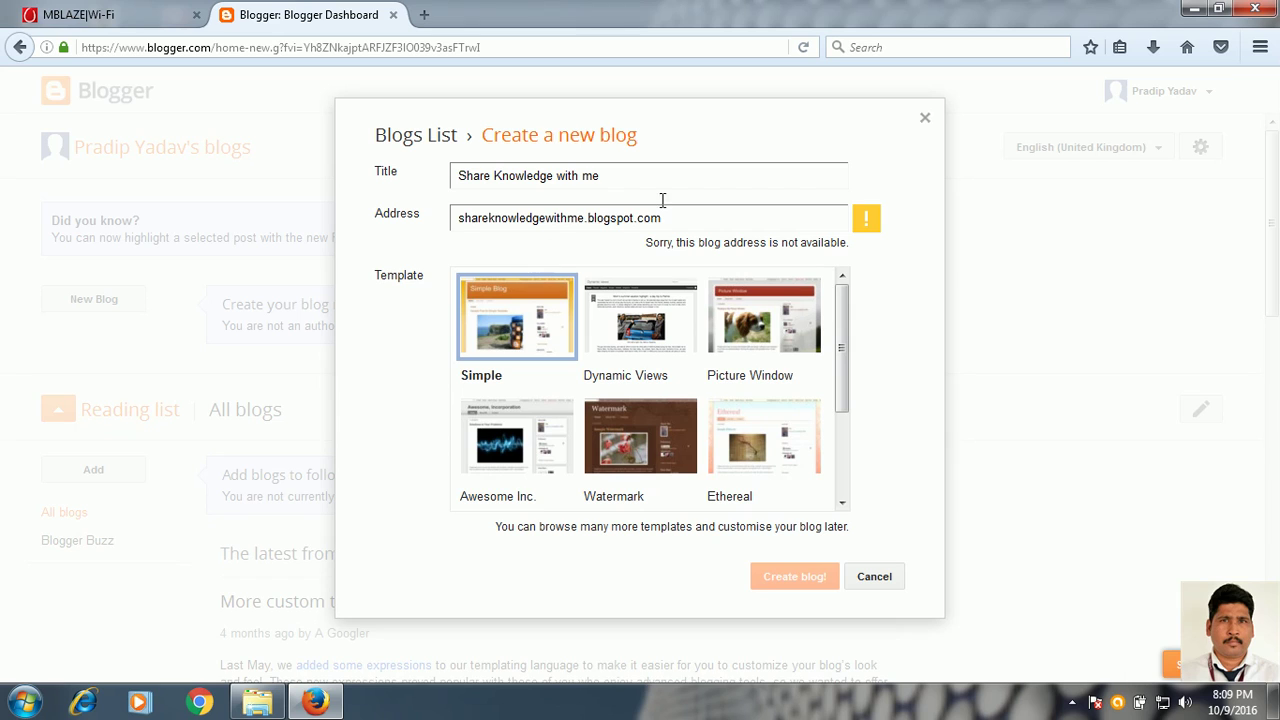
pyautogui.click(458, 218)
pyautogui.write('123')
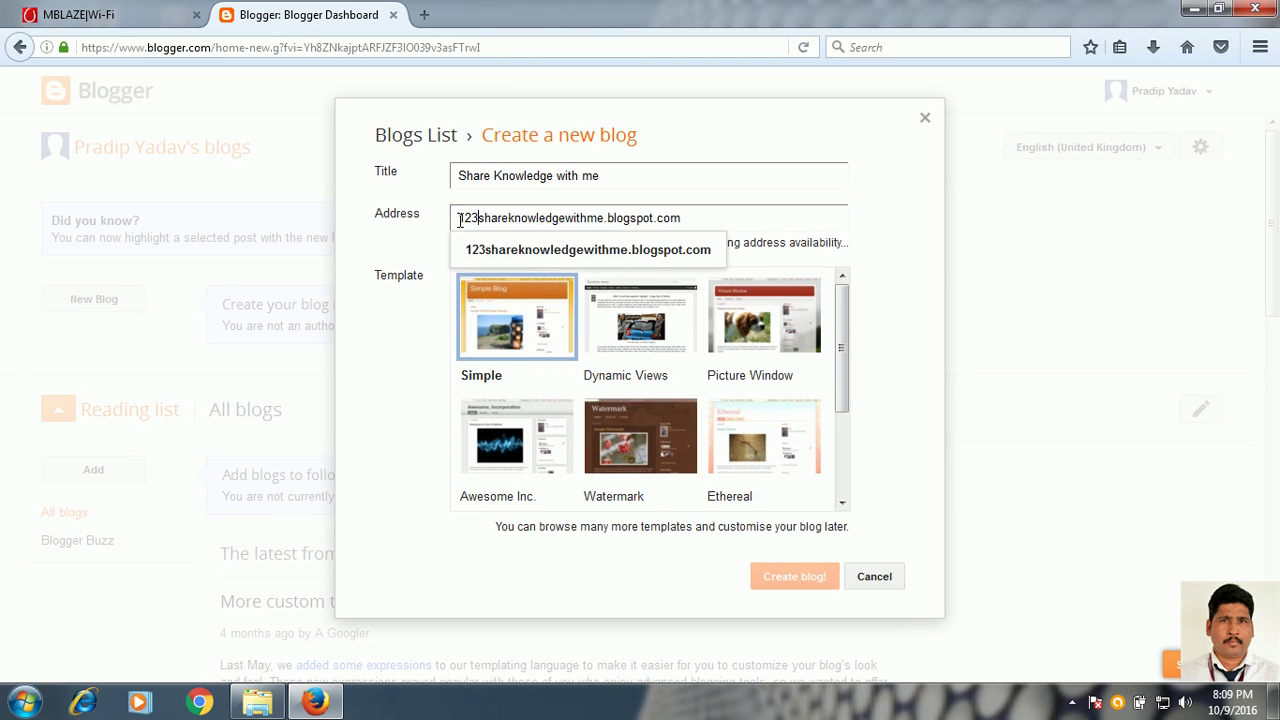
pyautogui.click(491, 251)
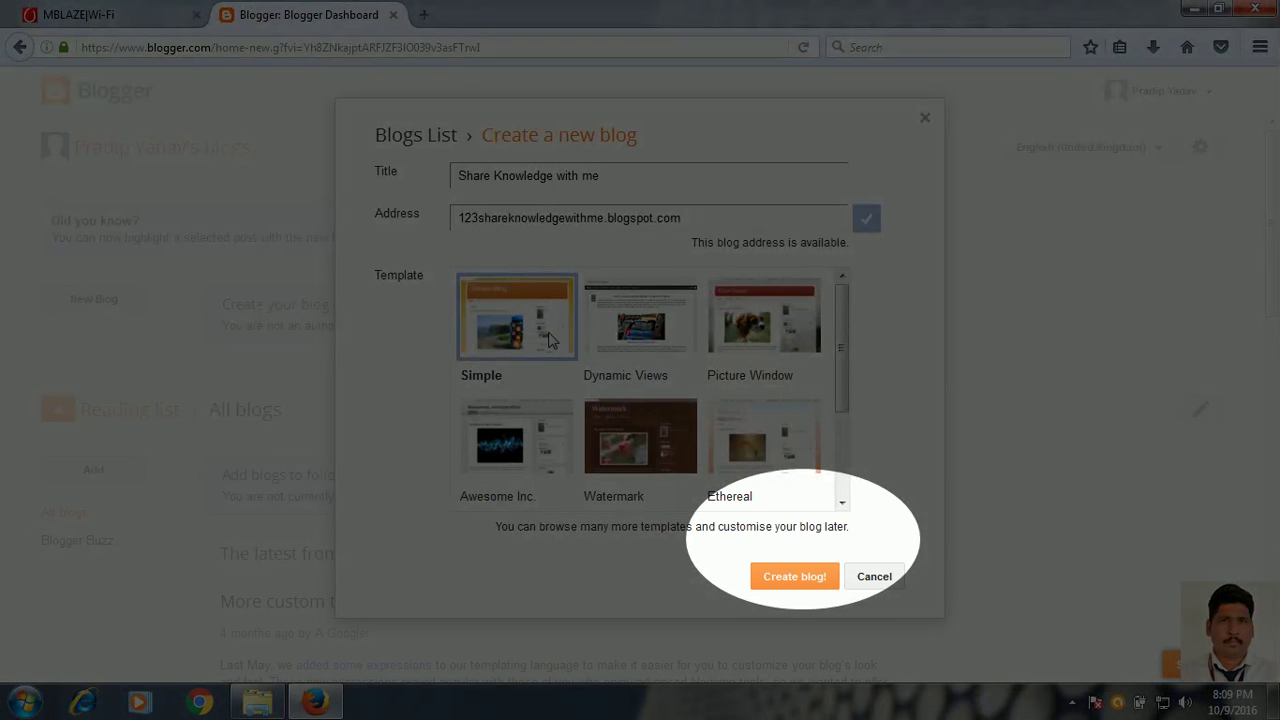
pyautogui.click(778, 580)
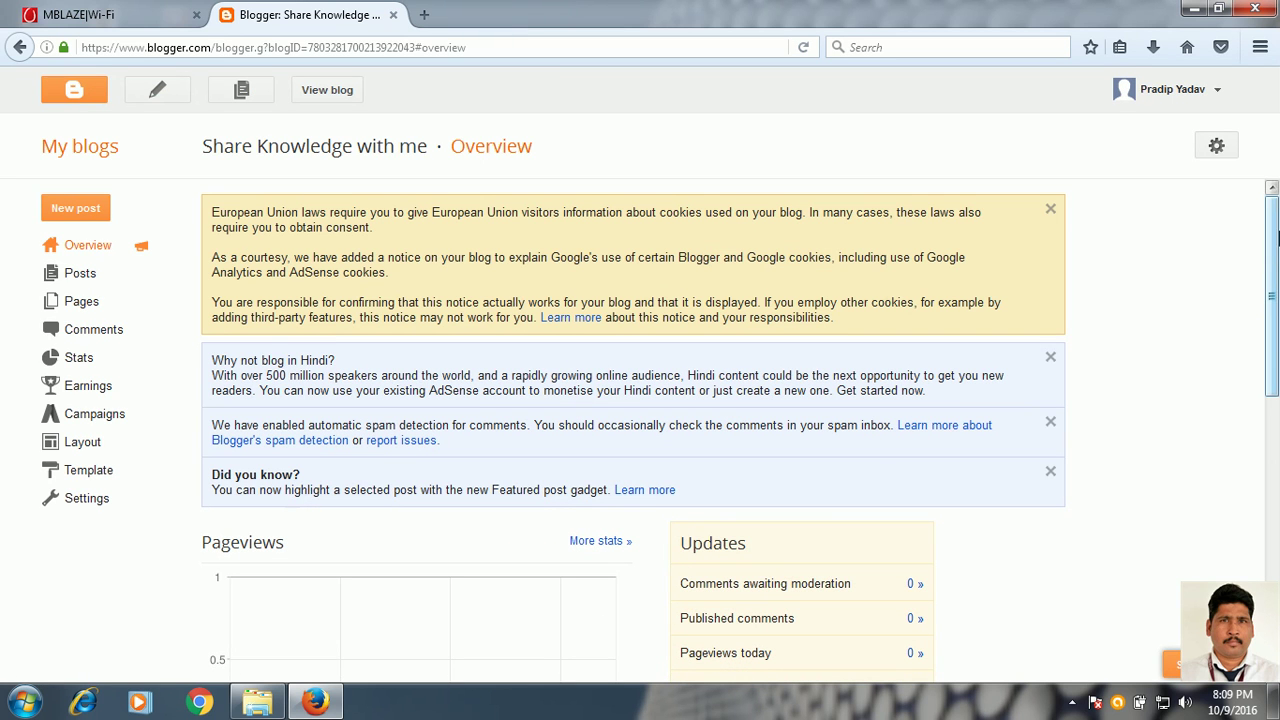
# Dismiss the Windows colour-scheme prompt and review the blog's Overview: 0 posts, 0 comments, 0 followers.
pyautogui.moveTo(1276, 280); pyautogui.dragTo(1276, 290)
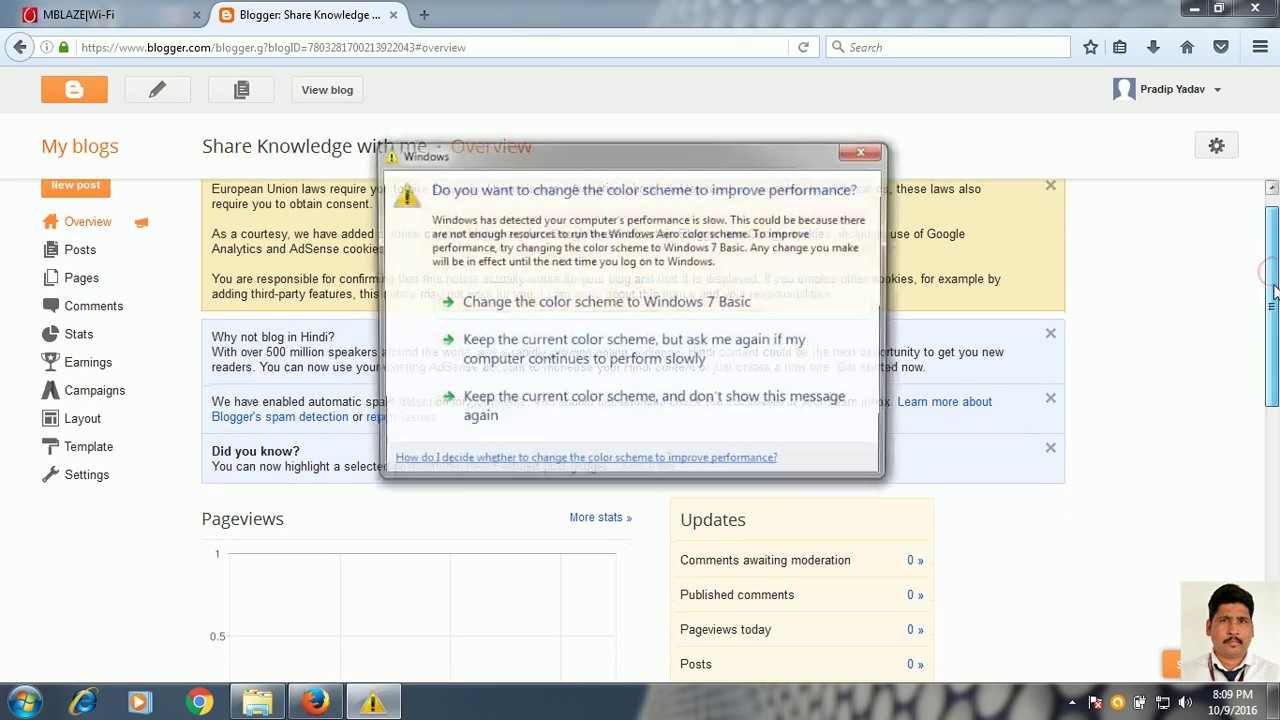
pyautogui.click(865, 150)
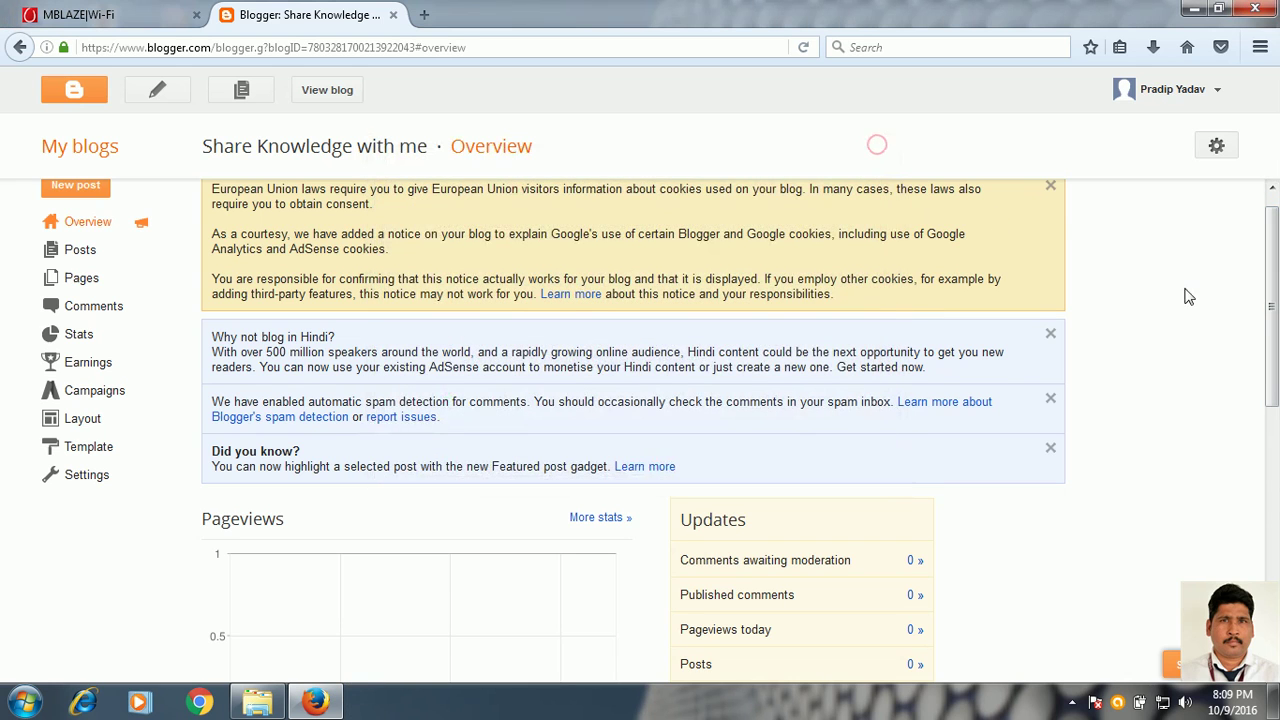
pyautogui.moveTo(1271, 246); pyautogui.dragTo(1268, 190)
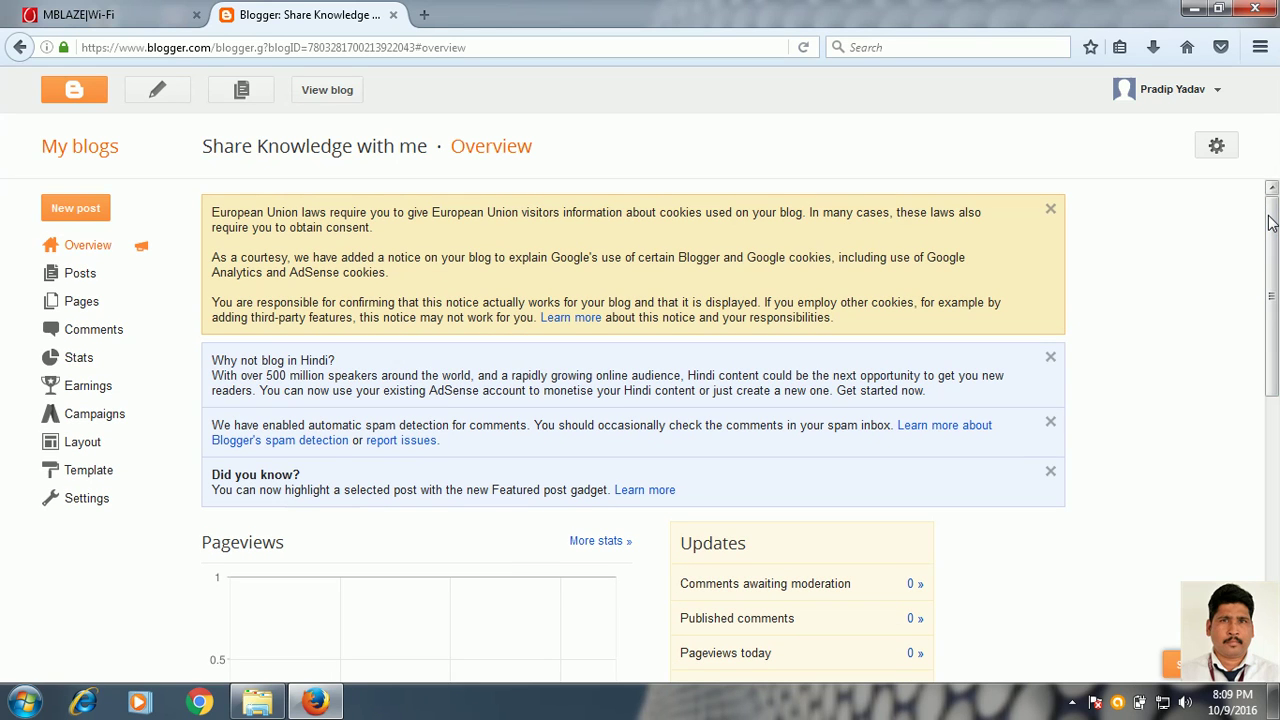
pyautogui.moveTo(1272, 233)
pyautogui.mouseDown()
pyautogui.moveTo(1276, 371)
pyautogui.moveTo(1270, 248)
pyautogui.mouseUp()
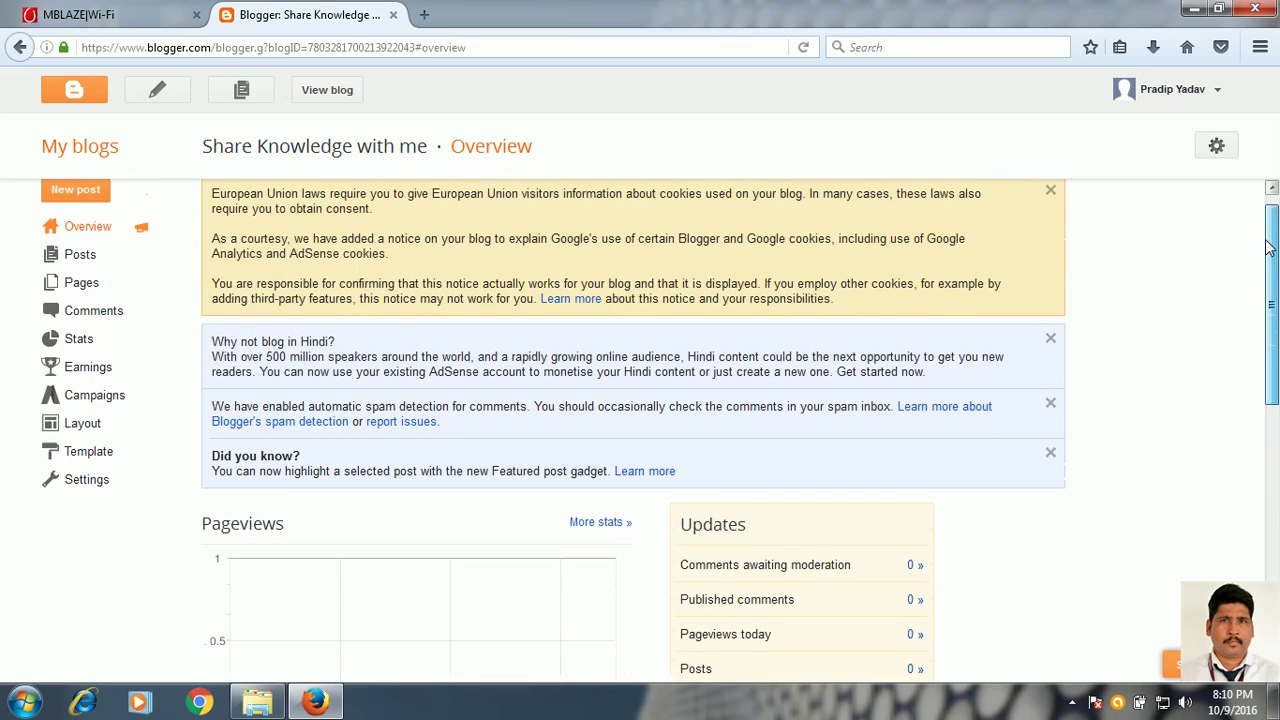